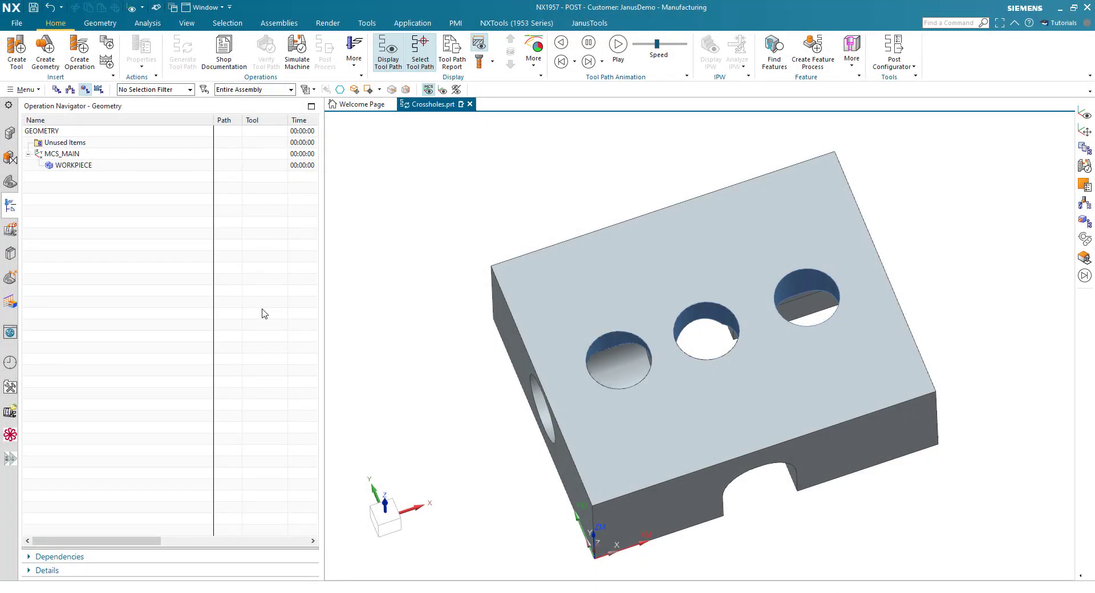
# Examine the block's crossing holes and the shape of tool 13 (Vollradius_D10) displayed on the part.
pyautogui.click(264, 314)
pyautogui.moveTo(394, 255); pyautogui.dragTo(166, 271, button='middle')
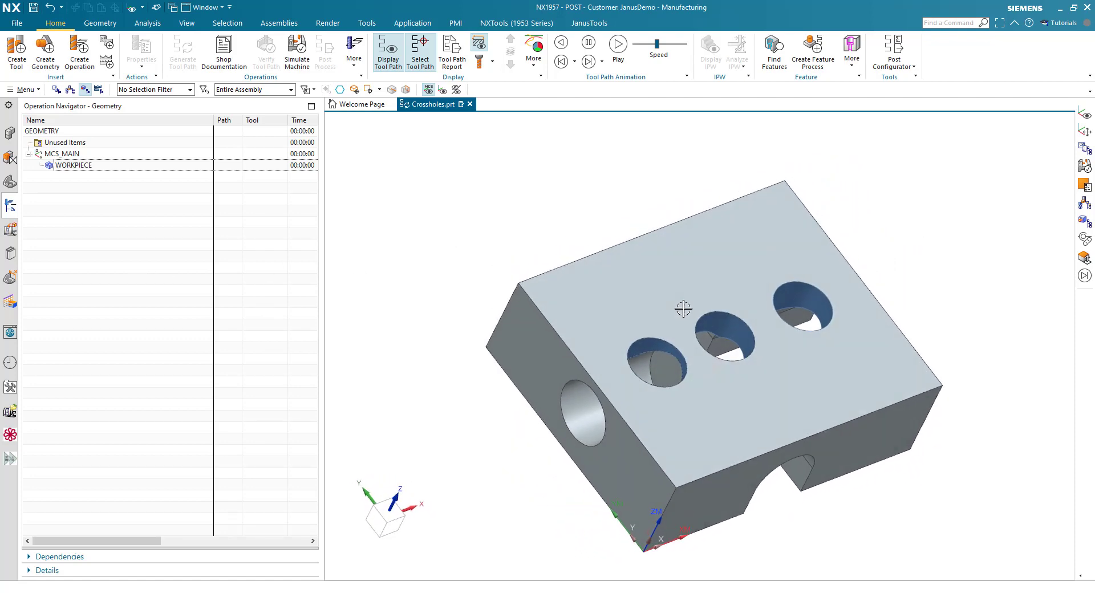
pyautogui.scroll(5, 727, 316)
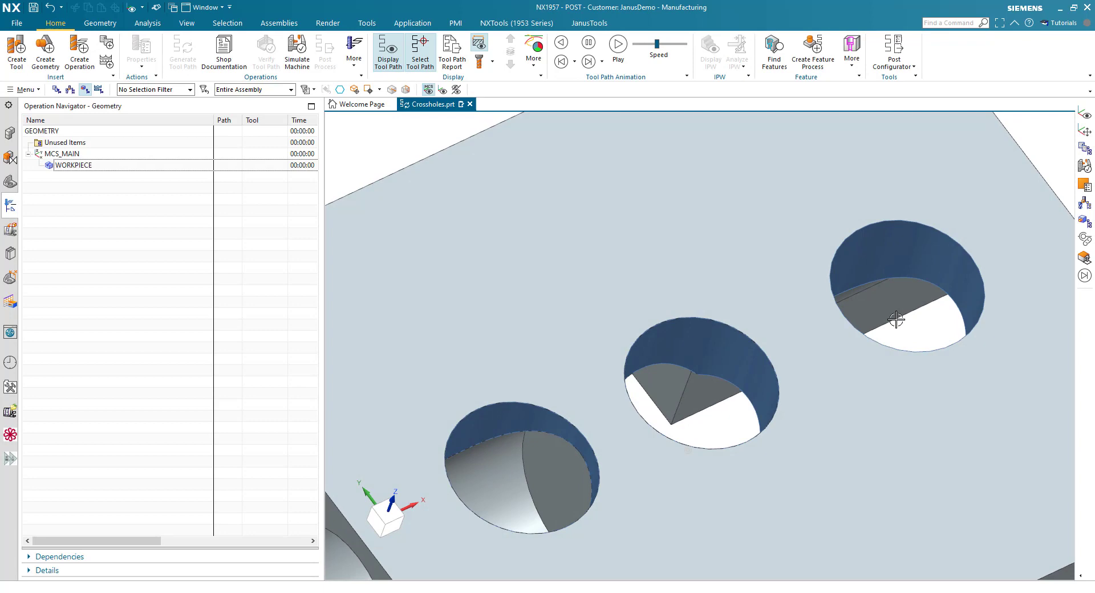
pyautogui.scroll(-3, 526, 362)
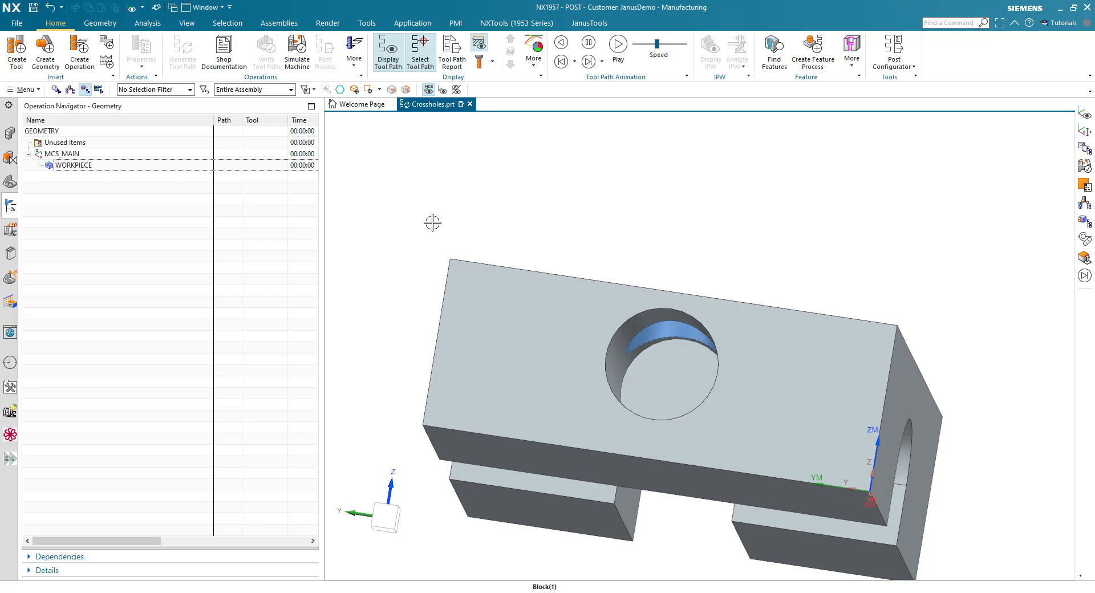
pyautogui.click(70, 90)
pyautogui.click(63, 154)
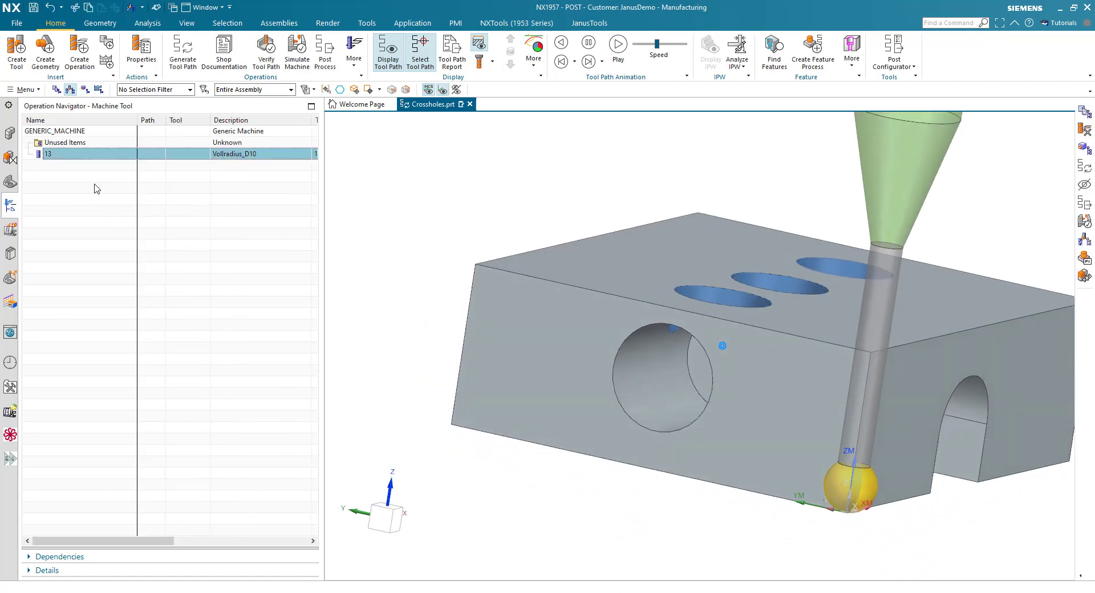
pyautogui.scroll(5, 803, 453)
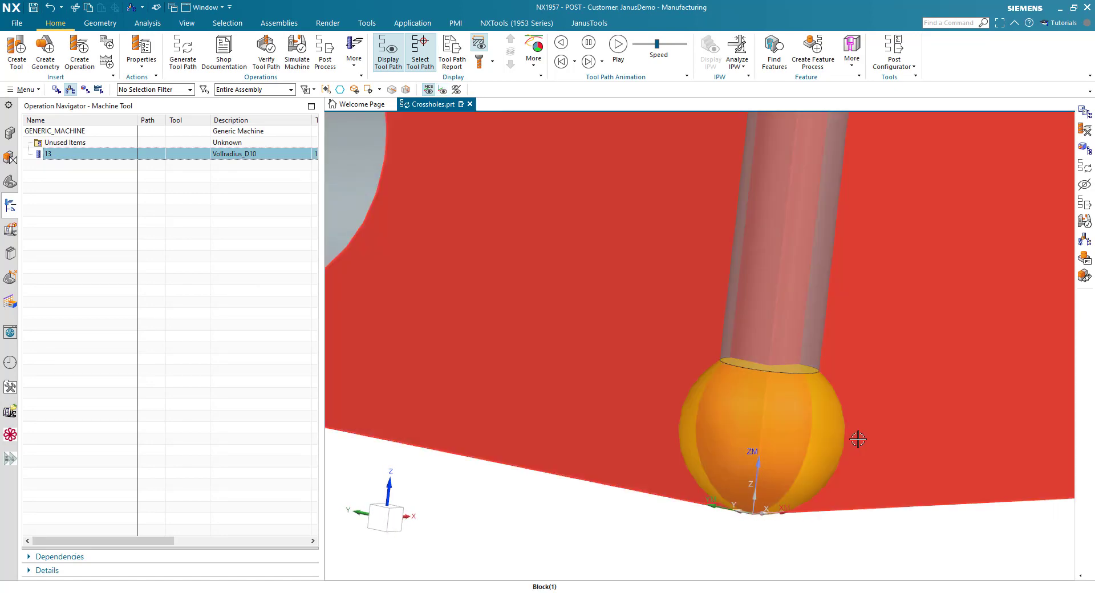
pyautogui.scroll(-2, 837, 442)
pyautogui.scroll(5, 846, 435)
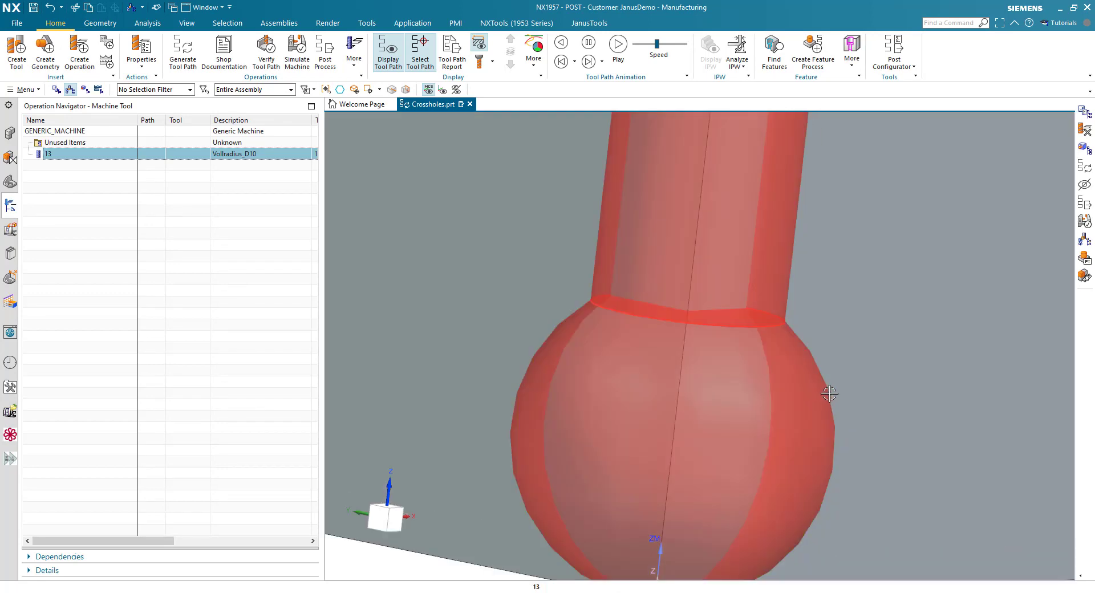
pyautogui.scroll(-8, 826, 395)
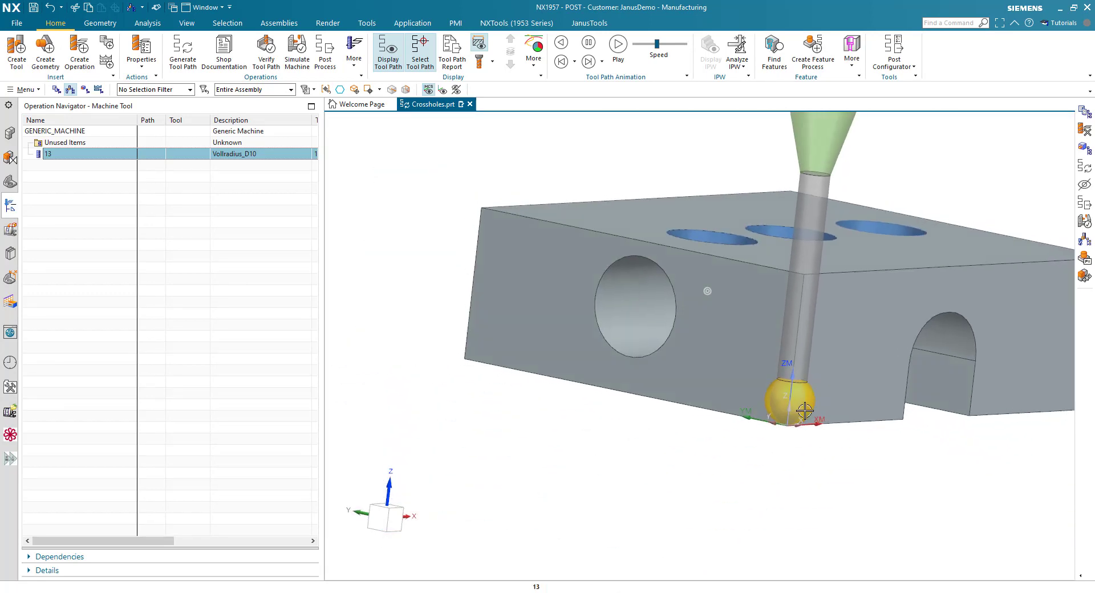
pyautogui.click(144, 339)
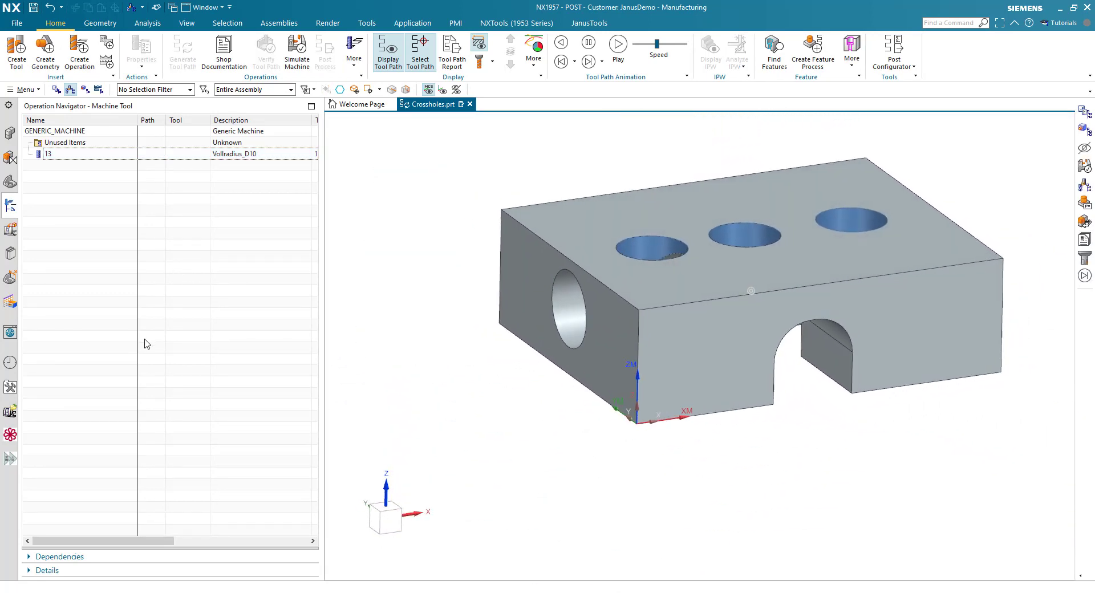
# Create a mill_contour Solid Profile 3D operation under WORKPIECE with tool 13 (Vollradius_D10).
pyautogui.click(85, 90)
pyautogui.rightClick(97, 166)
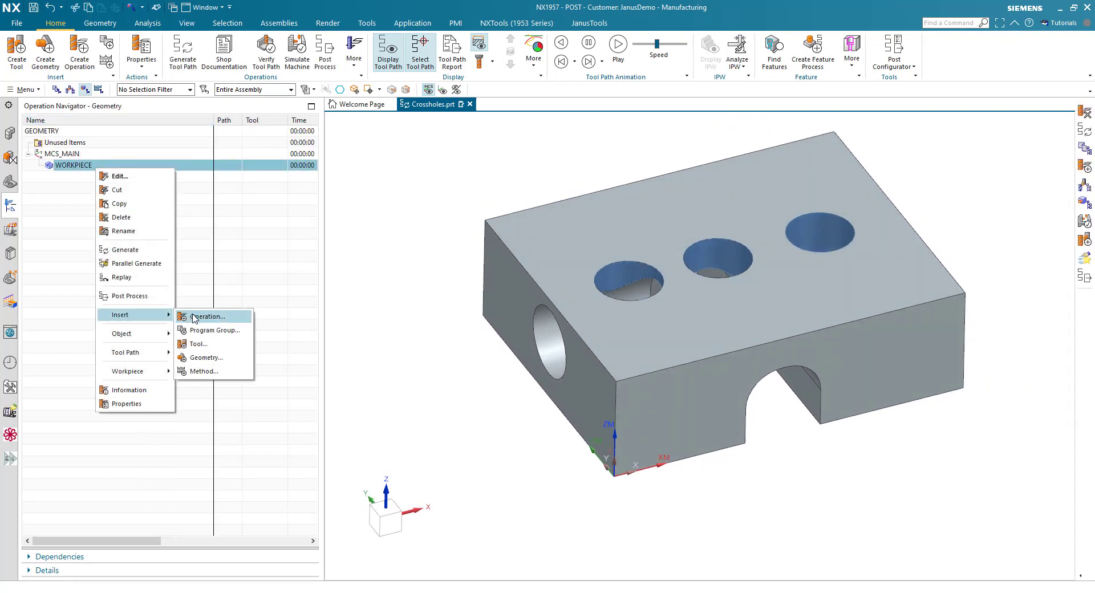
pyautogui.click(193, 317)
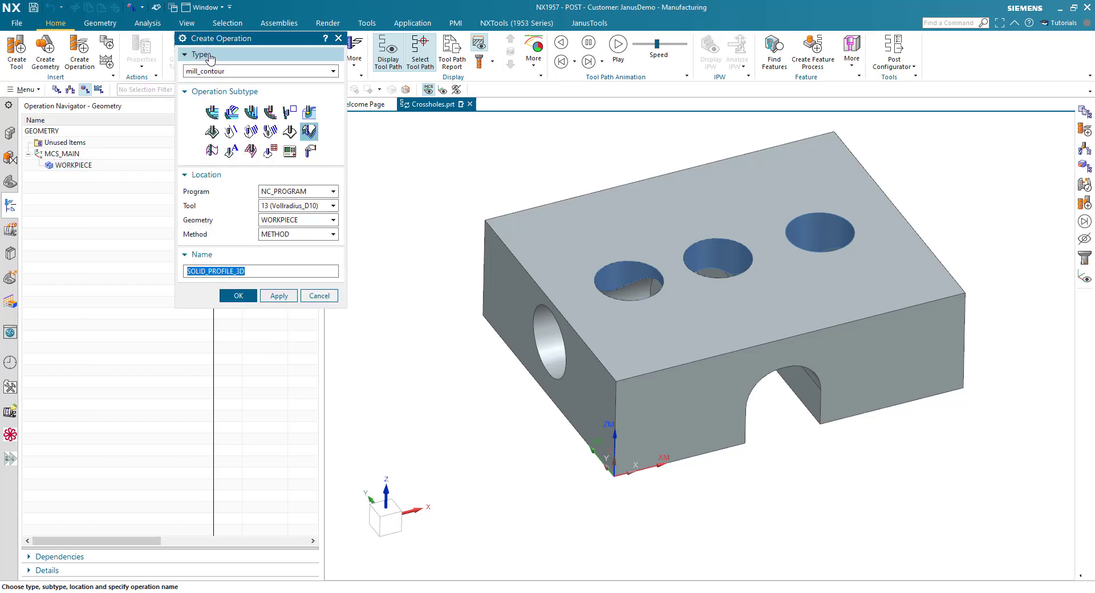
pyautogui.moveTo(220, 40); pyautogui.dragTo(277, 140)
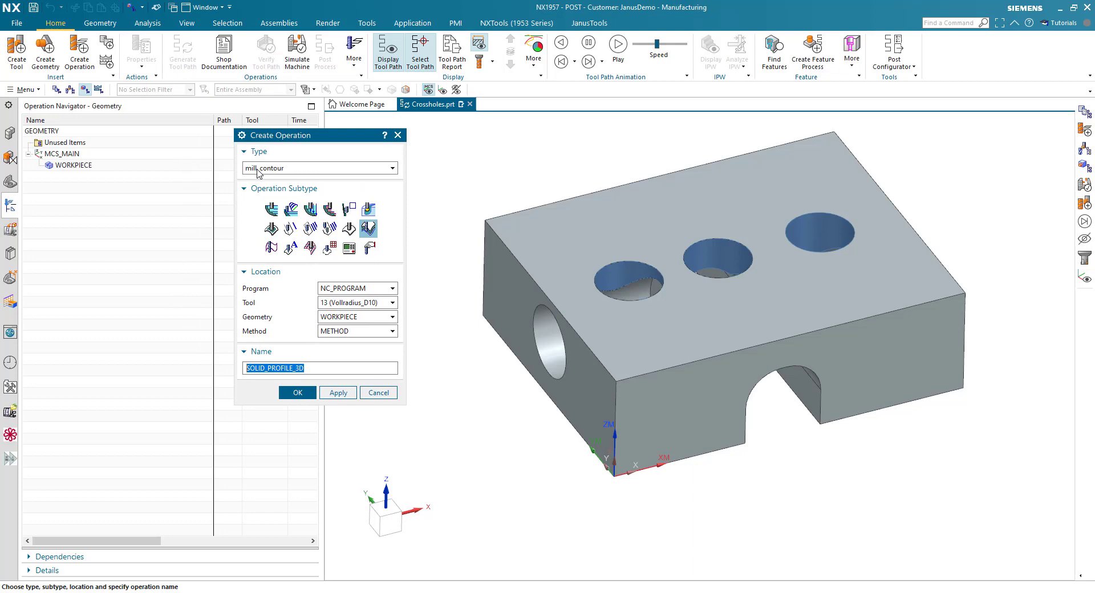
pyautogui.moveTo(368, 231)
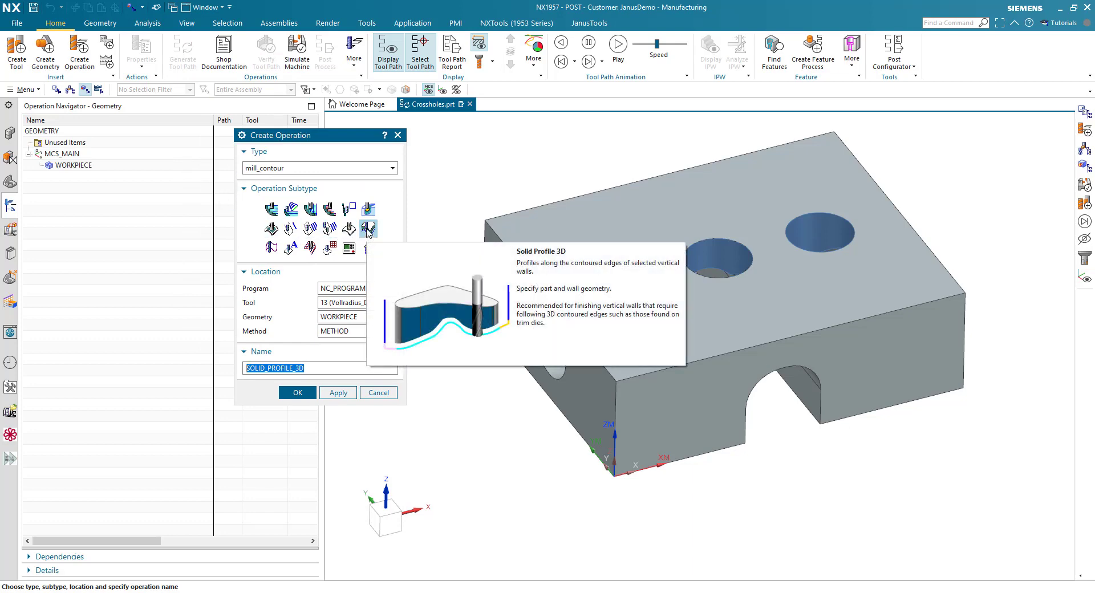
pyautogui.click(368, 229)
pyautogui.click(368, 303)
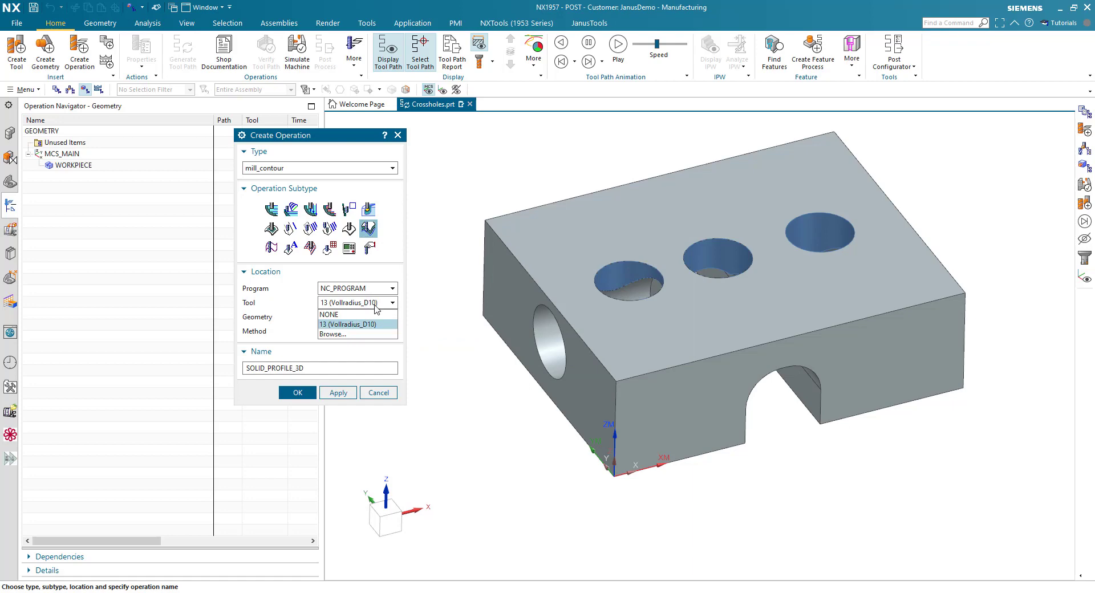
pyautogui.click(385, 325)
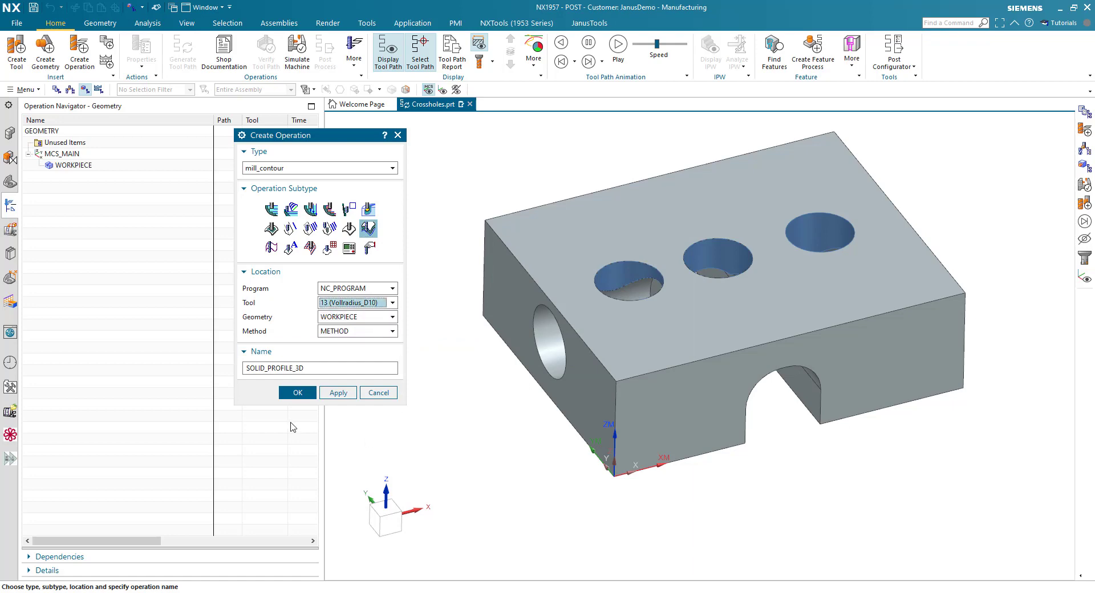
pyautogui.click(295, 393)
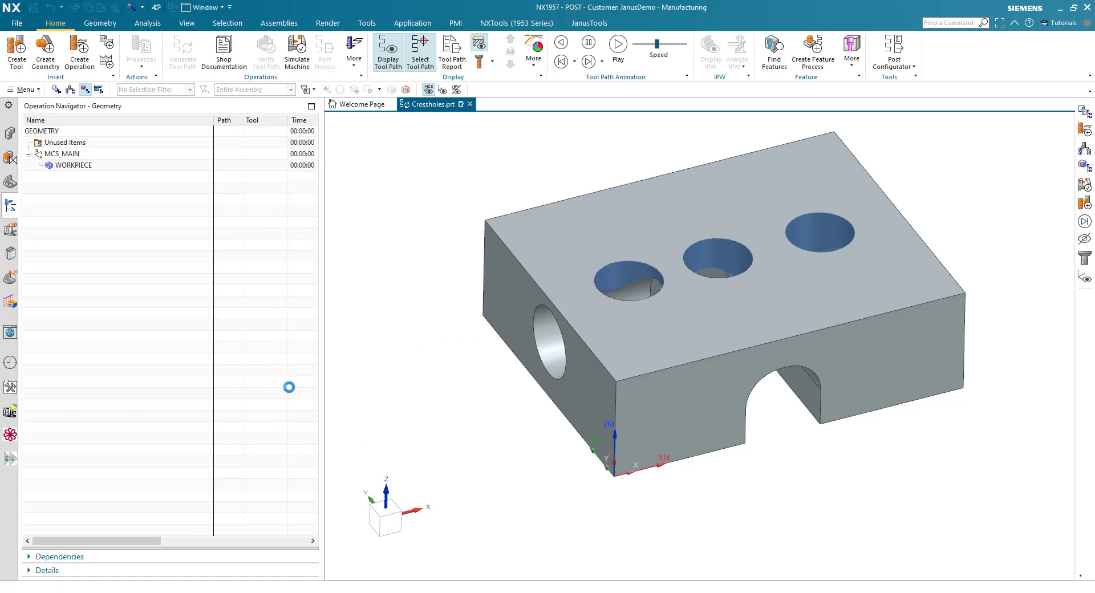
# Specify the cylindrical faces of the three holes in the block's upper face as the operation's wall geometry.
pyautogui.moveTo(389, 135); pyautogui.dragTo(302, 75)
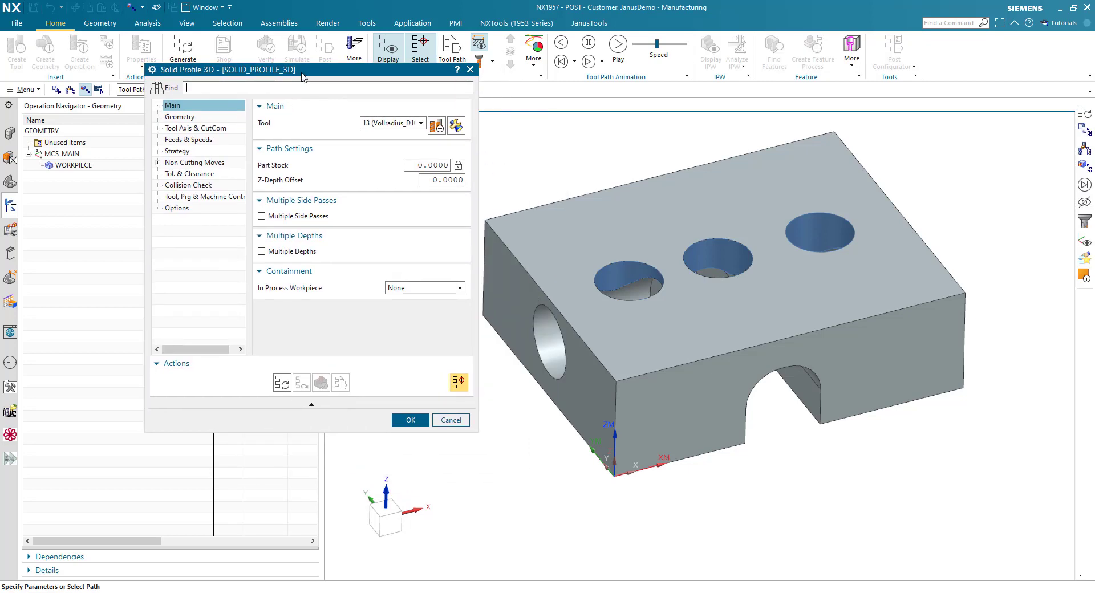
pyautogui.scroll(3, 575, 171)
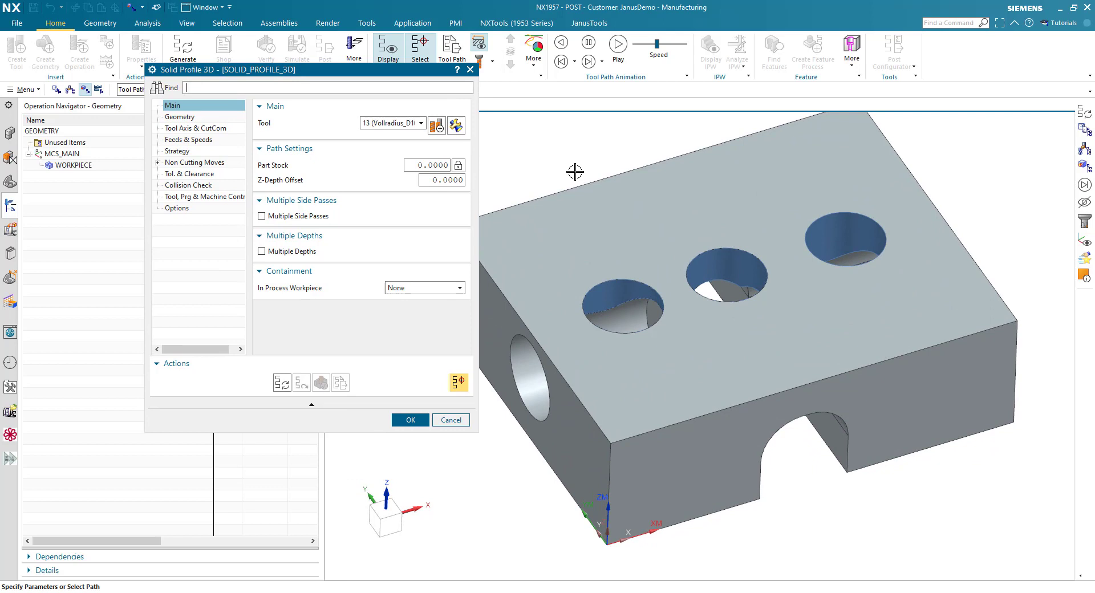
pyautogui.click(184, 117)
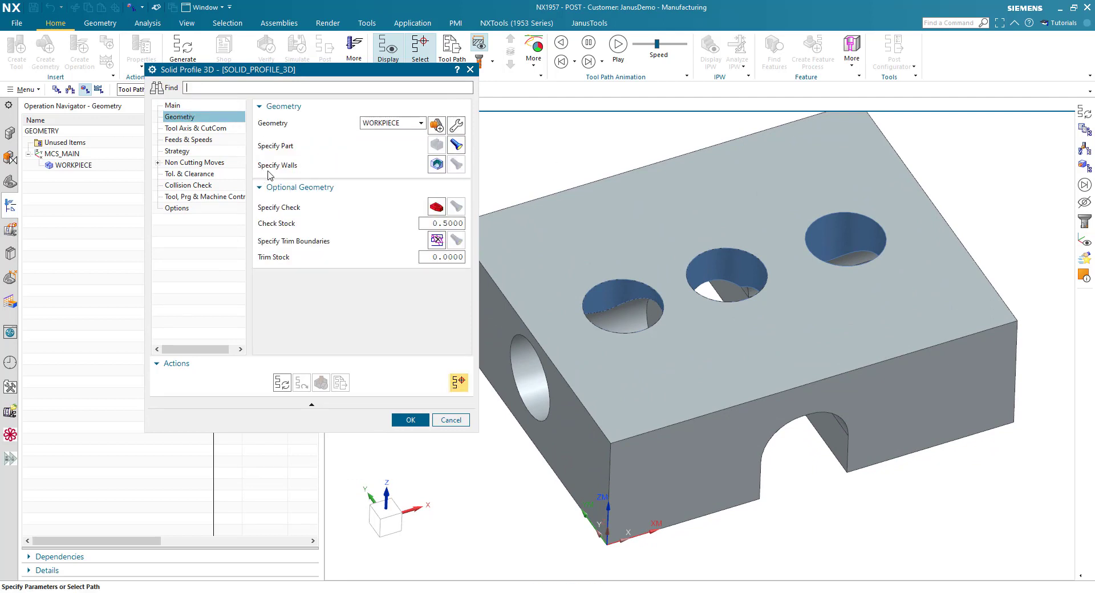
pyautogui.click(437, 164)
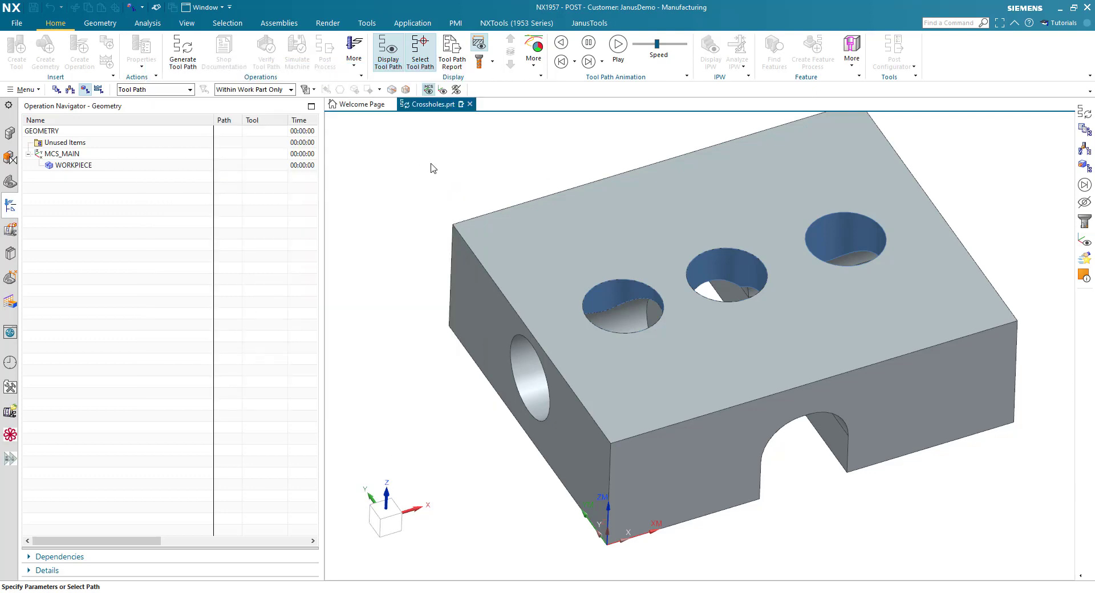
pyautogui.click(834, 227)
pyautogui.click(733, 273)
pyautogui.click(616, 274)
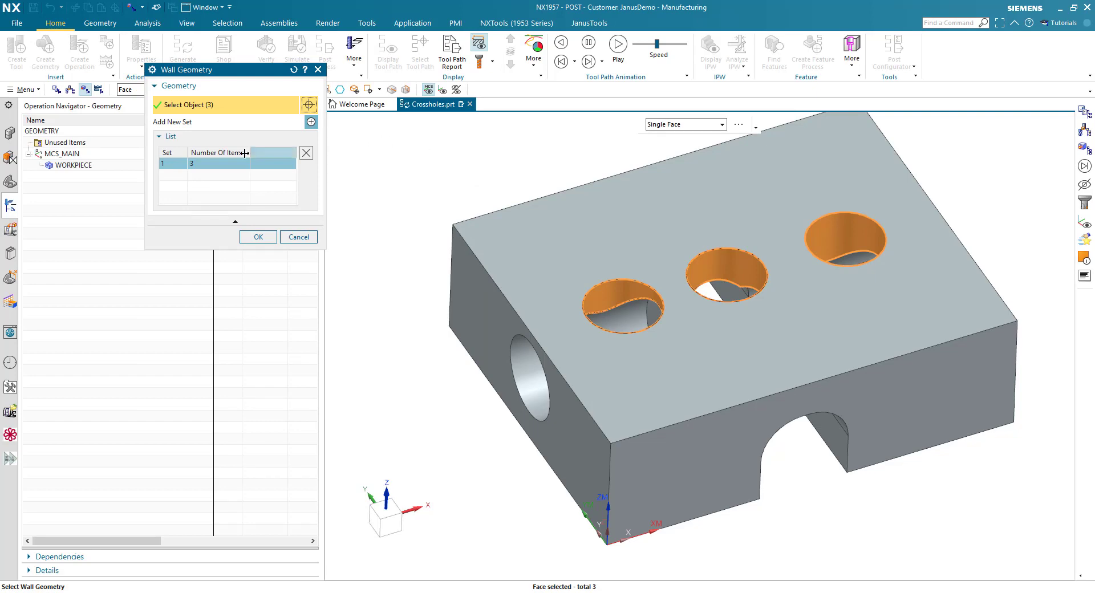
pyautogui.click(258, 237)
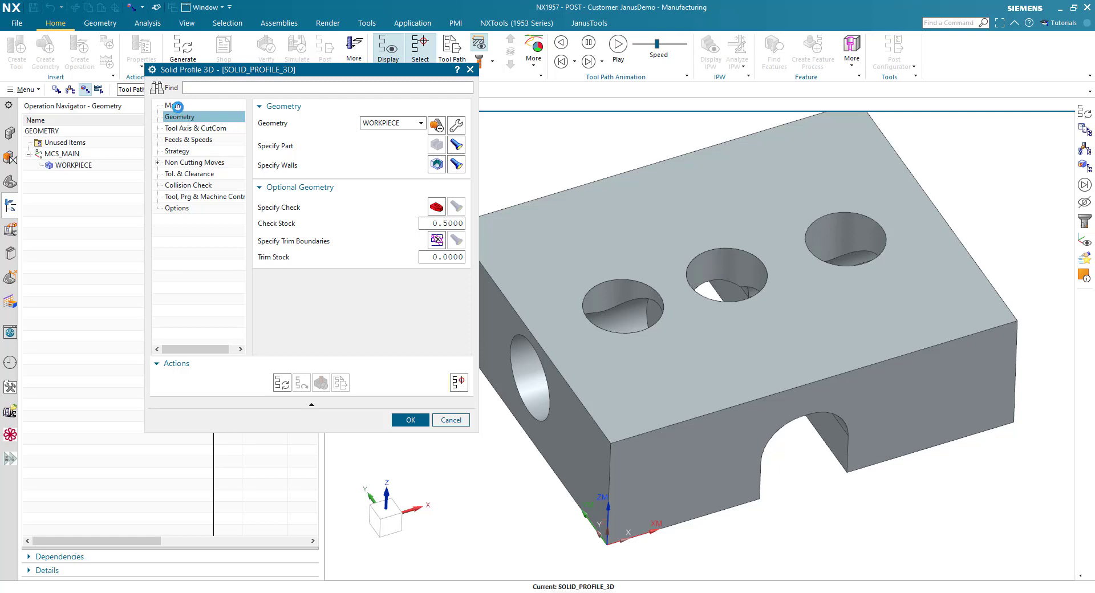
# Set the part stock to -0.2 and the Z-depth offset to 6, and generate the tool path.
pyautogui.click(173, 106)
pyautogui.moveTo(208, 78); pyautogui.dragTo(202, 90)
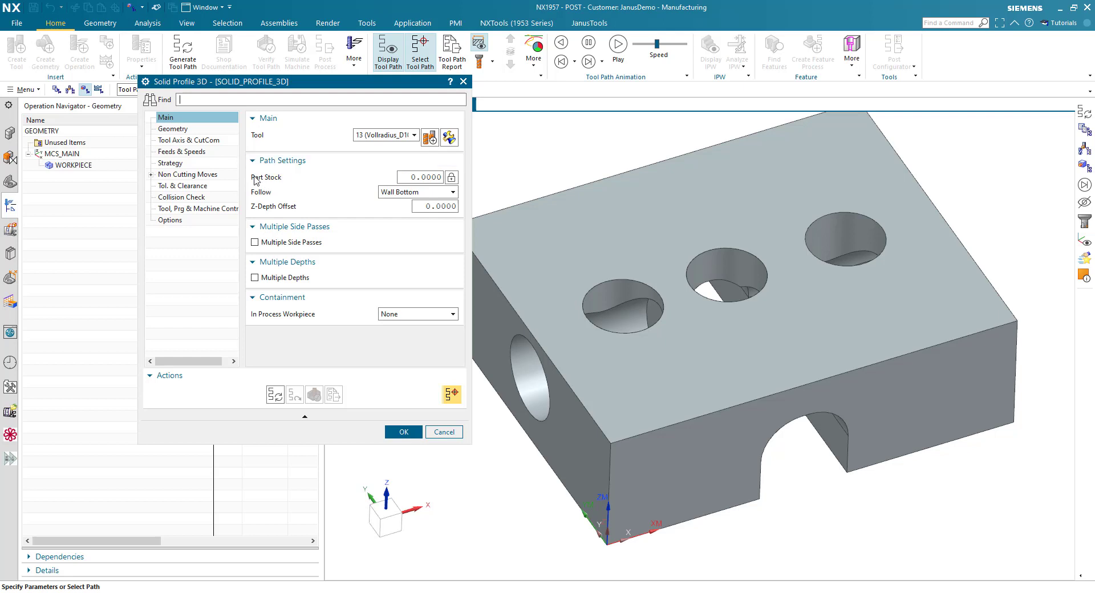
pyautogui.moveTo(274, 181)
pyautogui.click(409, 177)
pyautogui.write('-0.2')
pyautogui.moveTo(429, 179); pyautogui.dragTo(390, 177)
pyautogui.click(419, 209)
pyautogui.doubleClick(422, 206)
pyautogui.write('6')
pyautogui.click(276, 394)
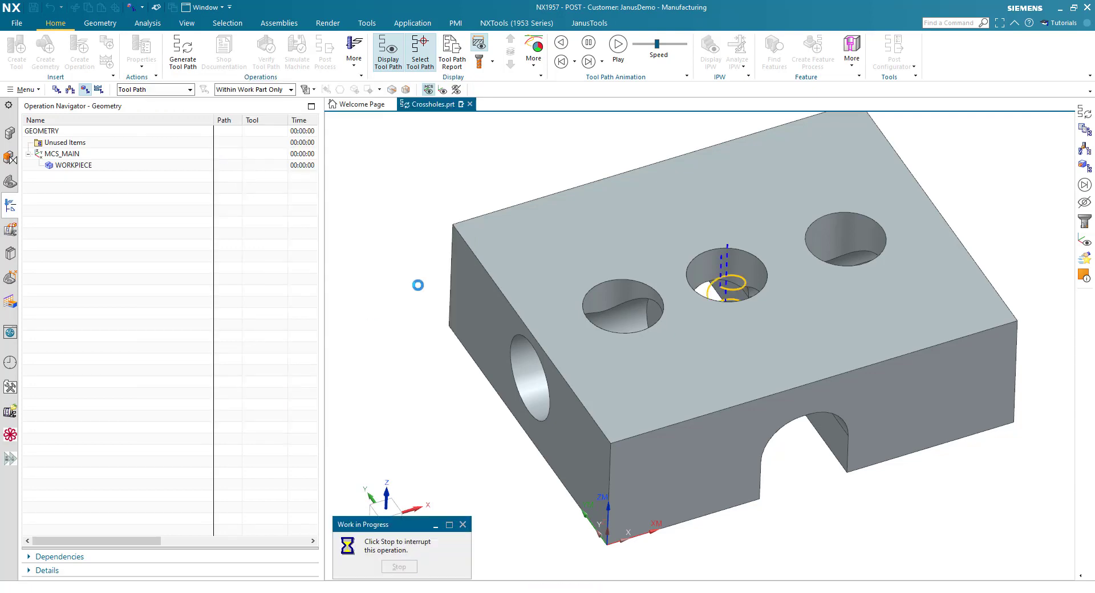
# Disable the operation's Collision Check option and regenerate the tool path for the three holes.
pyautogui.scroll(-2, 489, 267)
pyautogui.moveTo(489, 267); pyautogui.dragTo(495, 280, button='middle')
pyautogui.scroll(3, 495, 281)
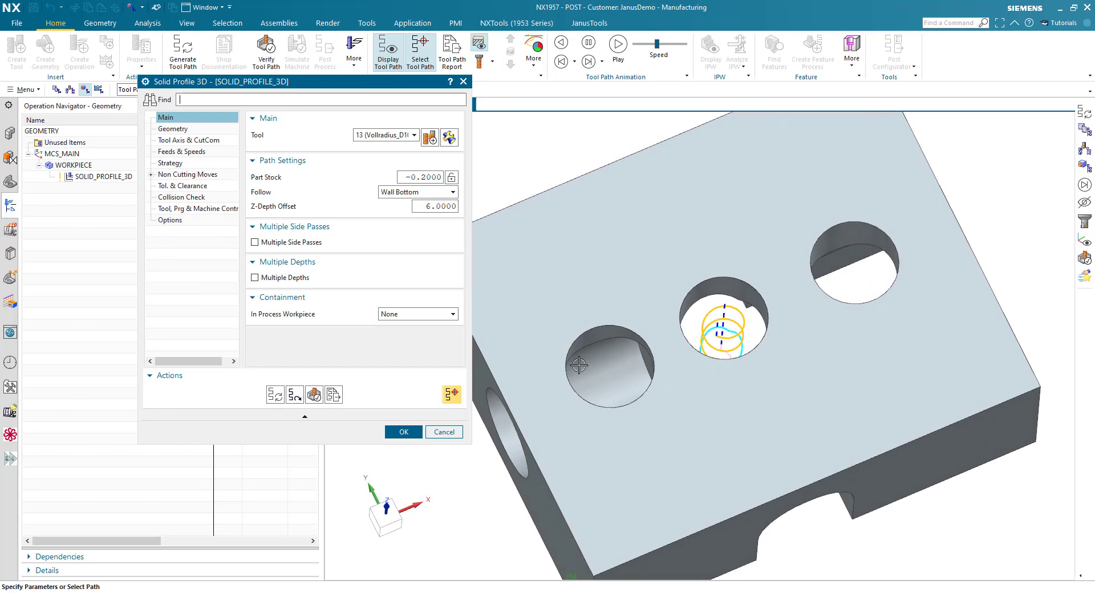
pyautogui.scroll(-5, 578, 365)
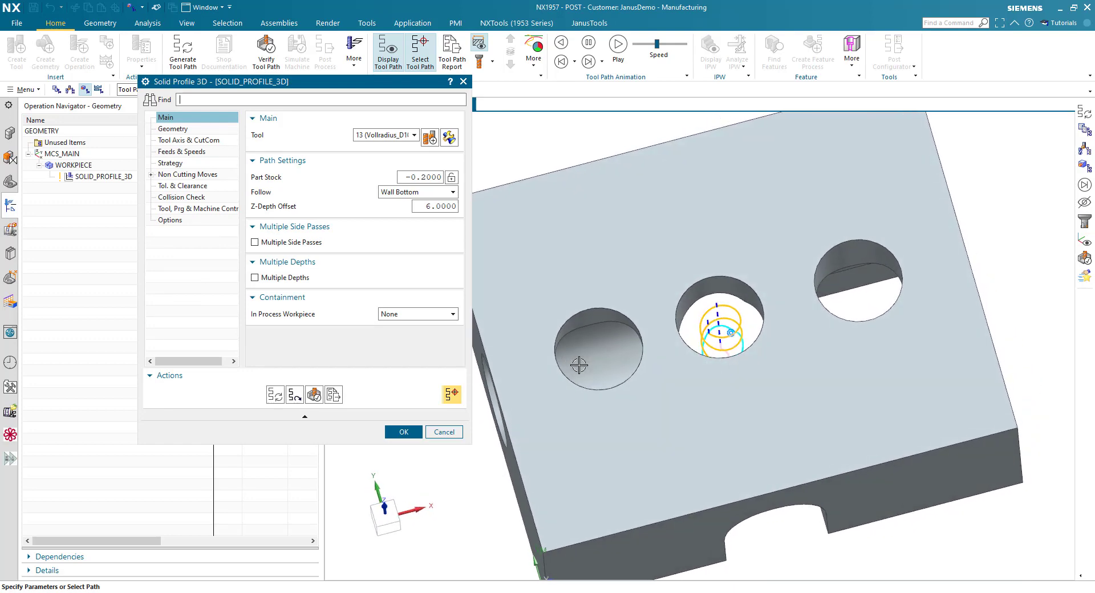
pyautogui.click(203, 199)
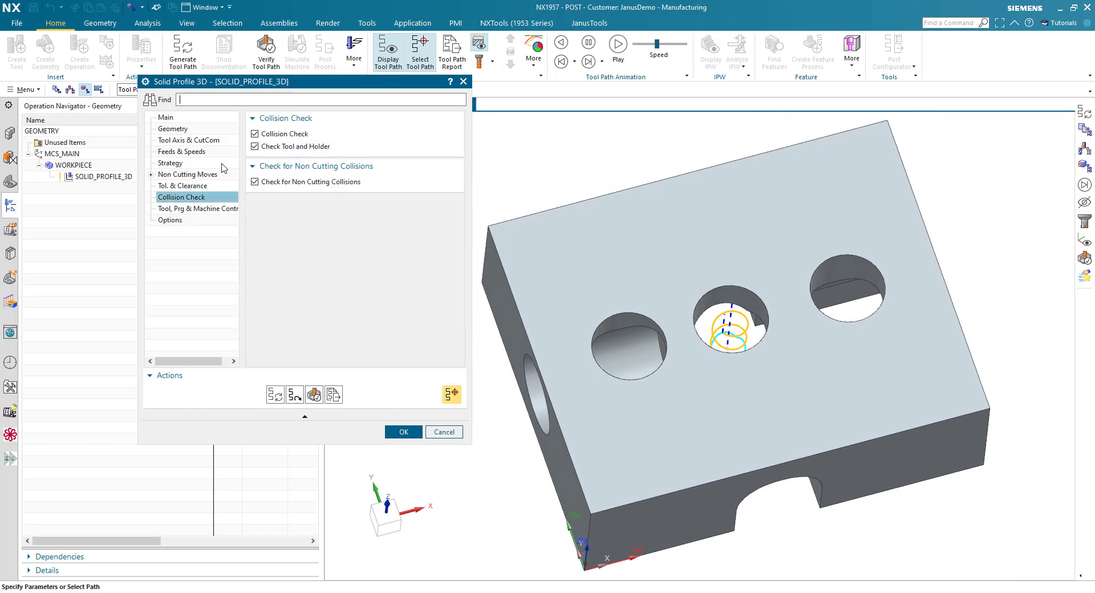
pyautogui.click(255, 135)
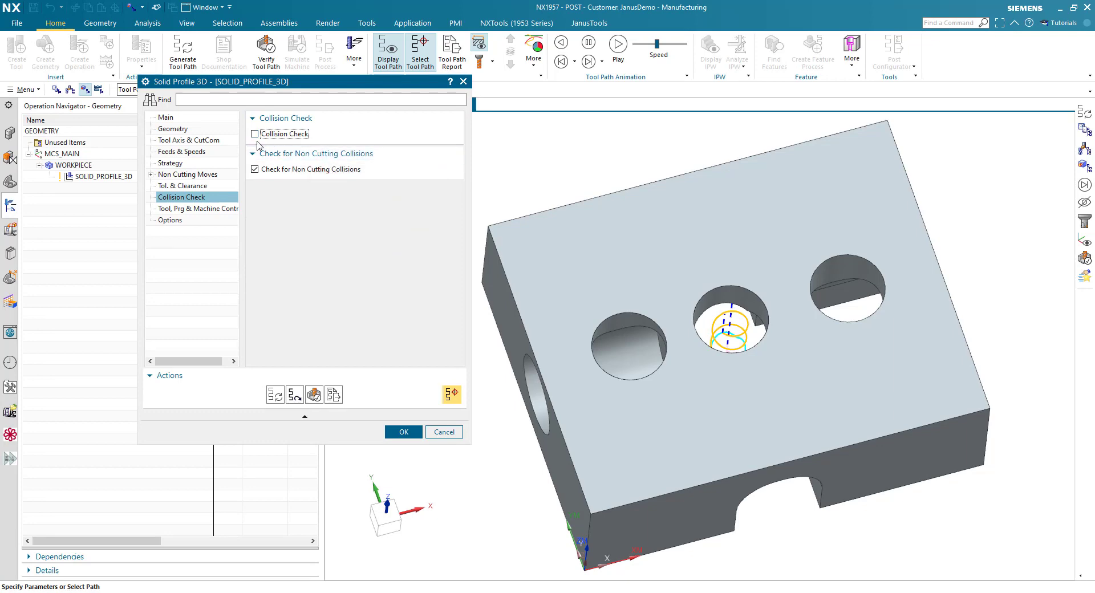
pyautogui.click(275, 395)
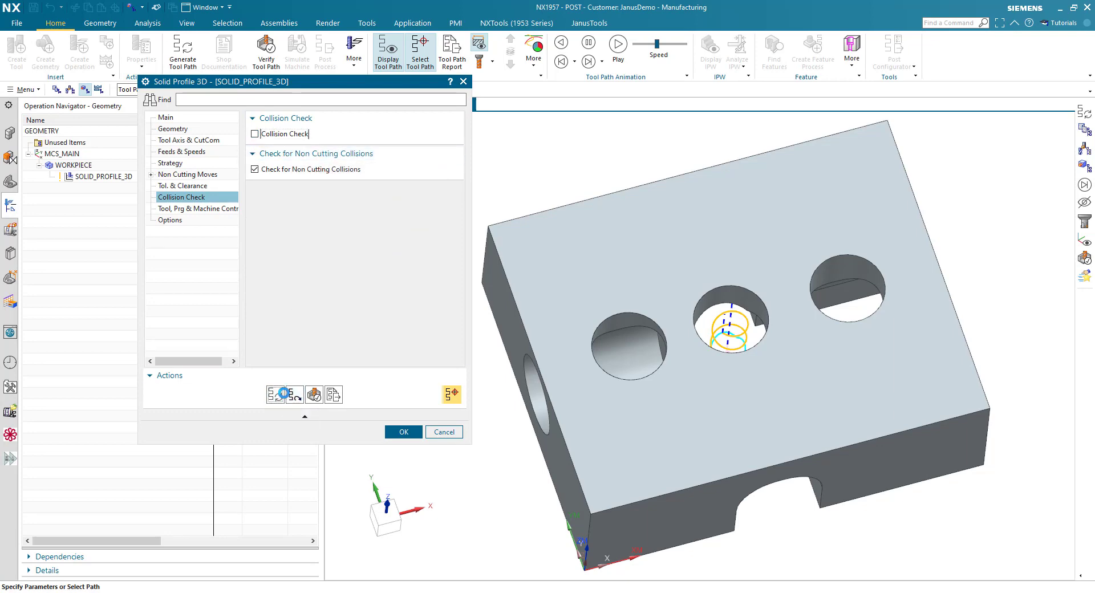
pyautogui.middleClick(341, 323)
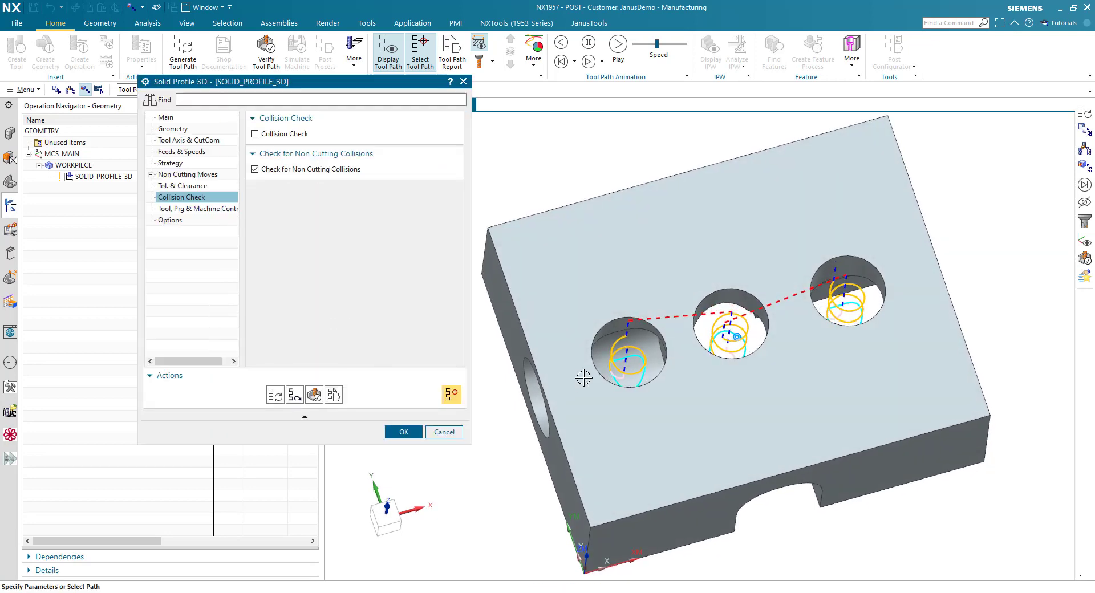
# Inspect the tool paths in the holes and show the tool at a cutting-path point to examine its contact with the hole edge.
pyautogui.scroll(5, 634, 357)
pyautogui.scroll(-5, 635, 356)
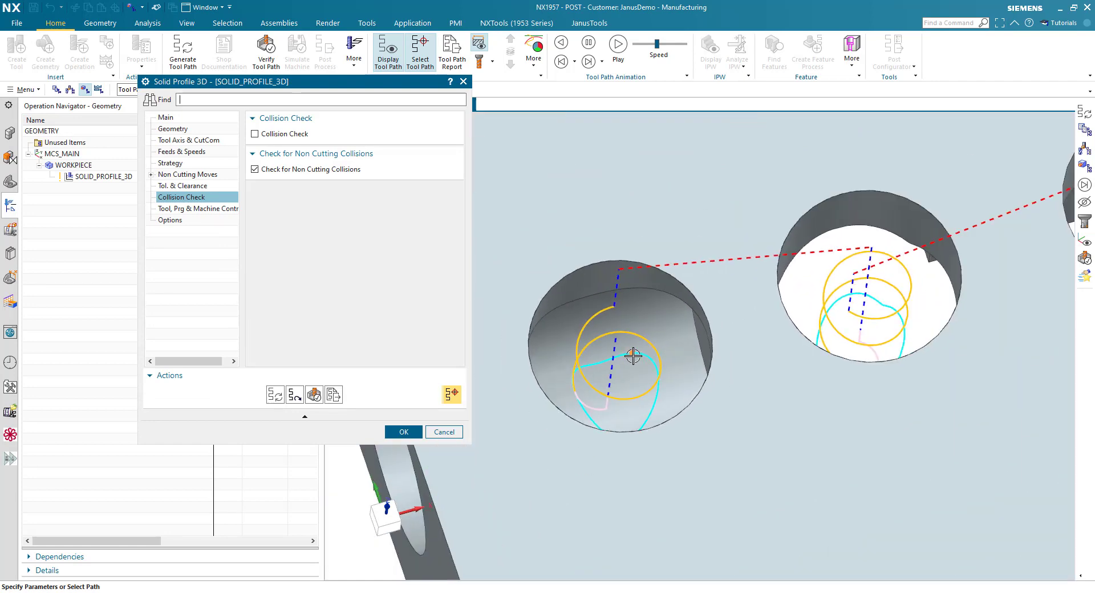
pyautogui.scroll(-1, 633, 356)
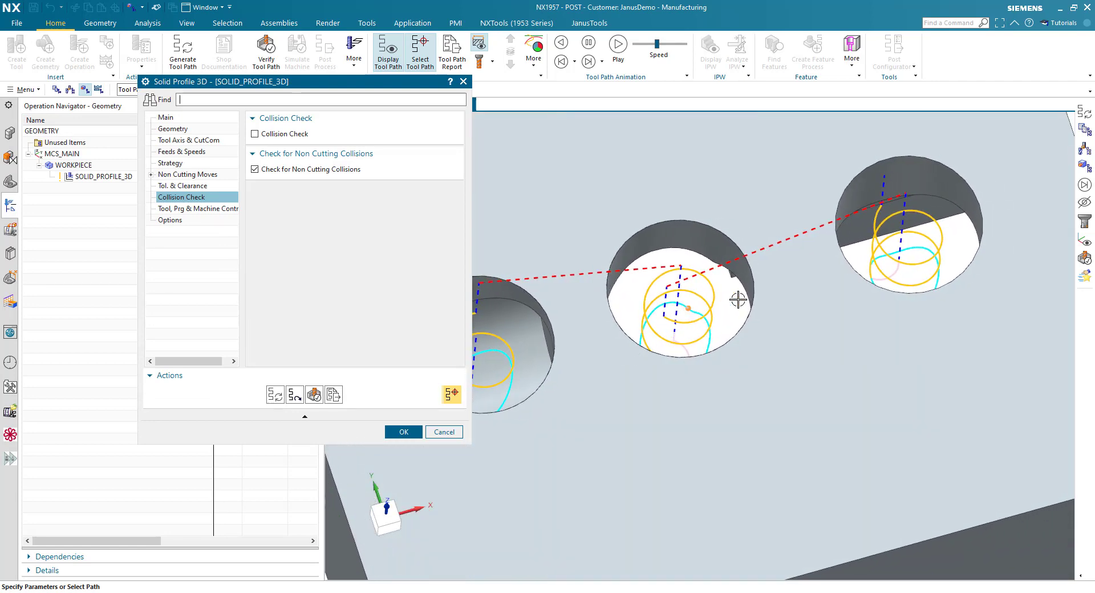
pyautogui.scroll(5, 924, 248)
pyautogui.scroll(1, 923, 248)
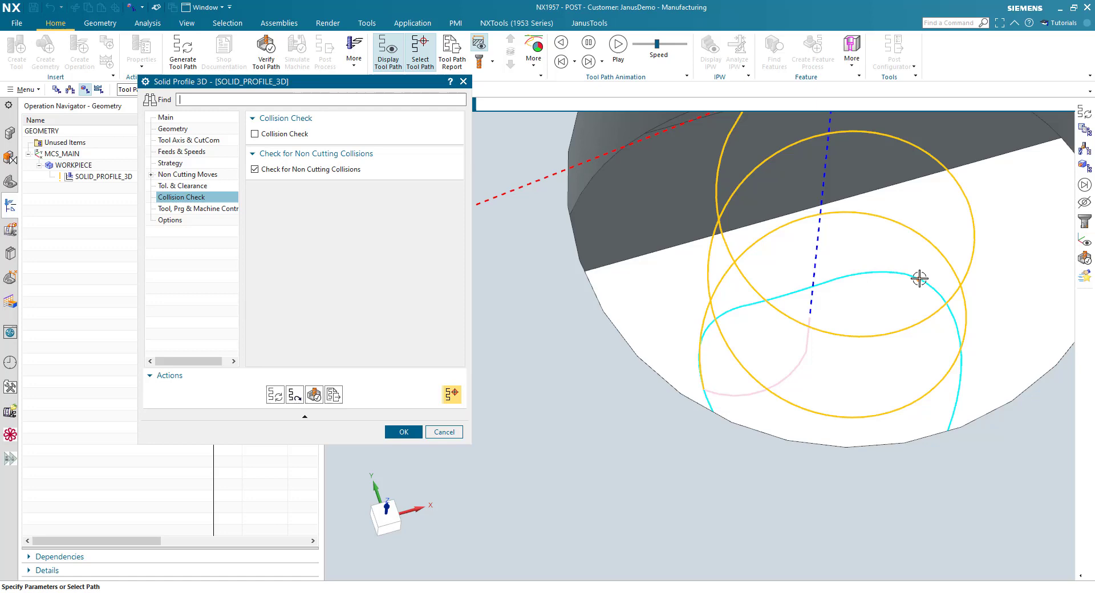
pyautogui.click(919, 278)
pyautogui.scroll(-2, 920, 278)
pyautogui.moveTo(897, 268); pyautogui.dragTo(599, 317, button='middle')
pyautogui.scroll(-4, 895, 271)
pyautogui.scroll(3, 687, 215)
pyautogui.click(543, 359)
pyautogui.moveTo(543, 360); pyautogui.dragTo(636, 359, button='middle')
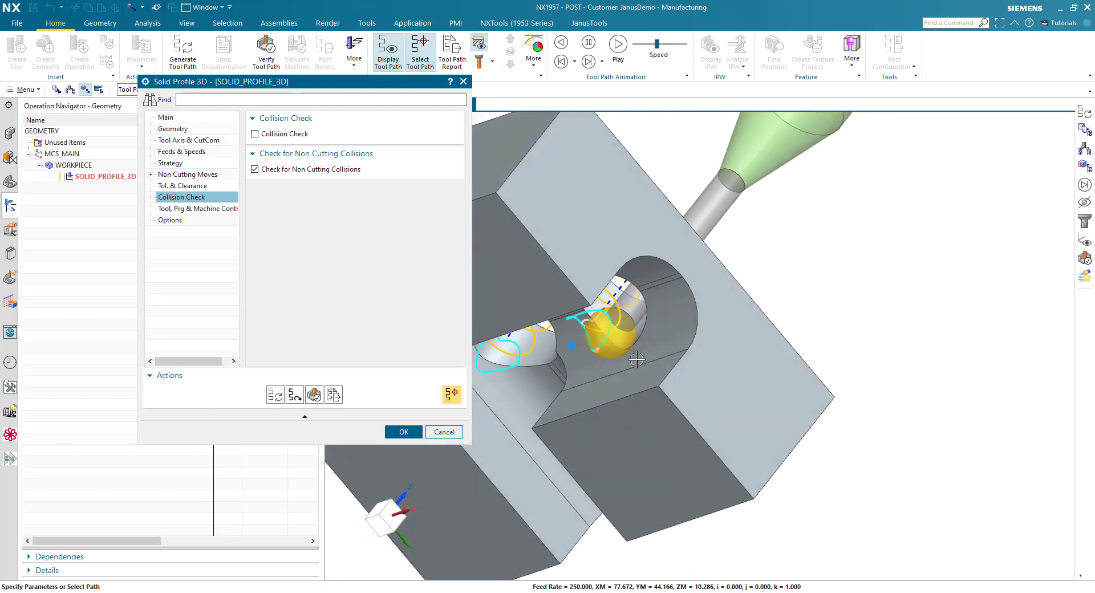
pyautogui.scroll(6, 636, 359)
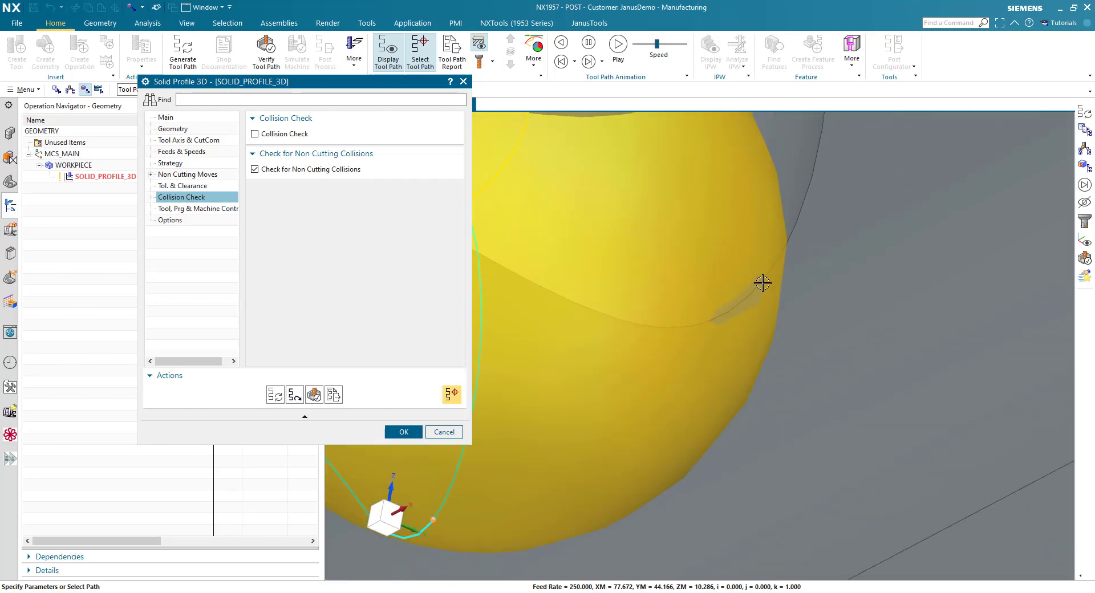
pyautogui.scroll(-8, 761, 301)
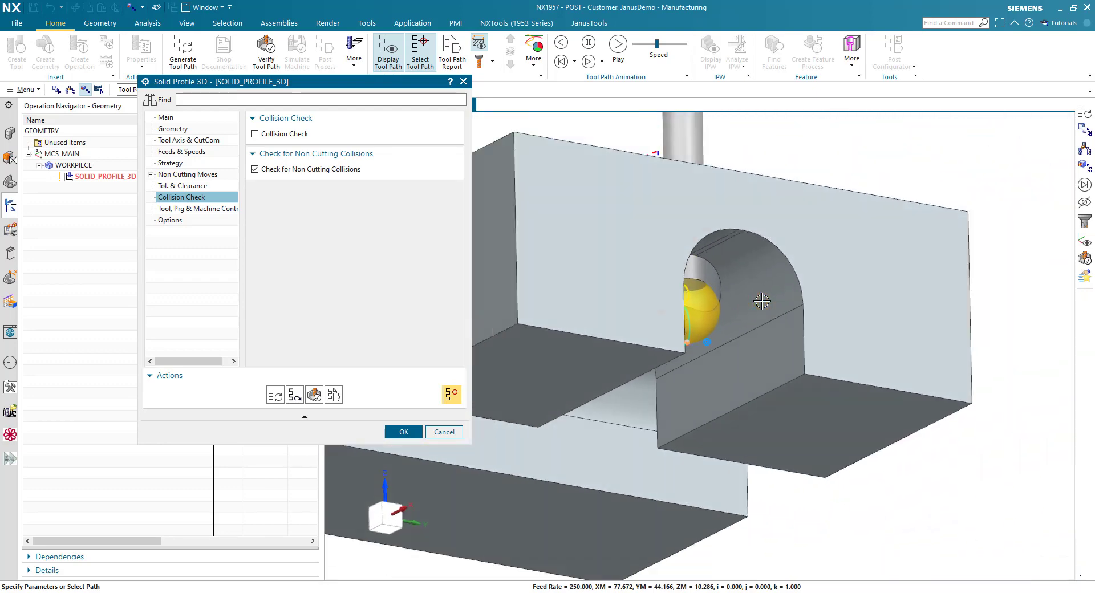
# Examine the ball tool's contact with the lower hole edges at several cutting-path points, along with the engage moves inside the holes.
pyautogui.scroll(6, 621, 377)
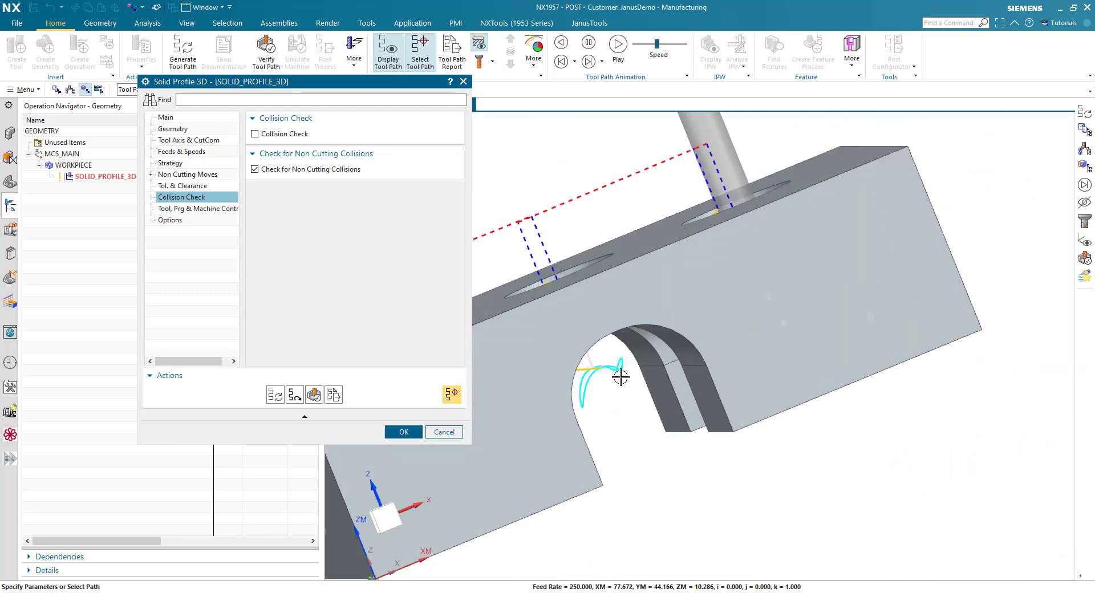
pyautogui.scroll(5, 620, 377)
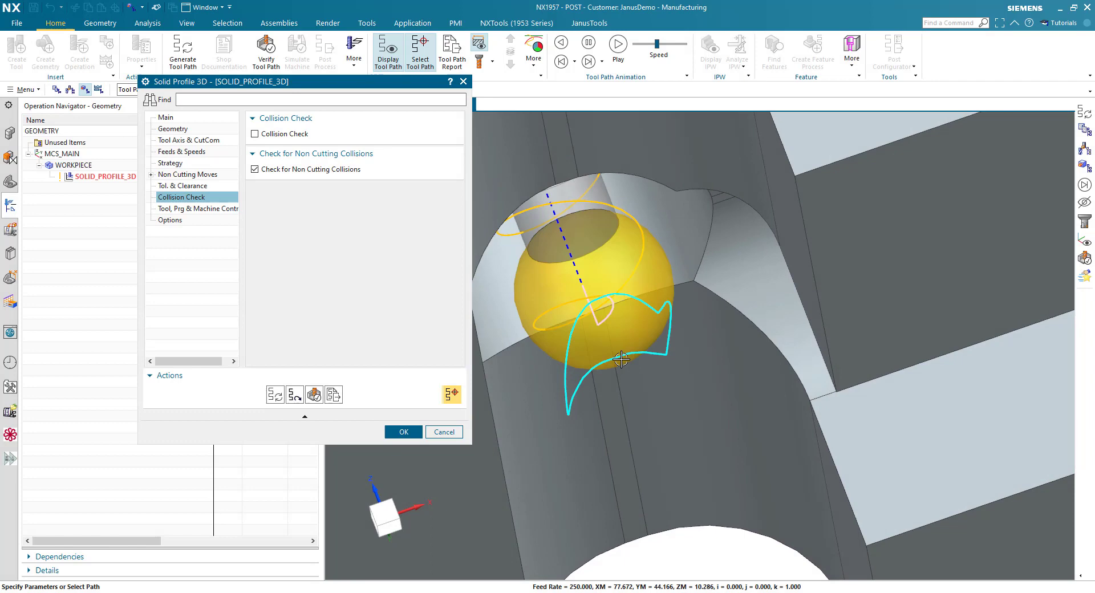
pyautogui.scroll(4, 687, 303)
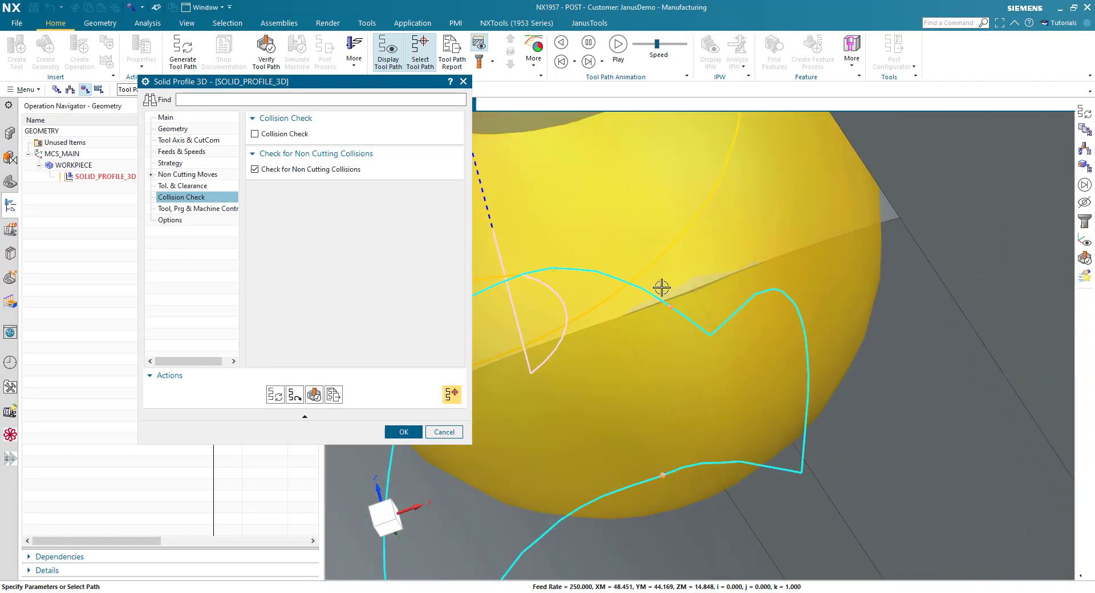
pyautogui.scroll(-10, 684, 294)
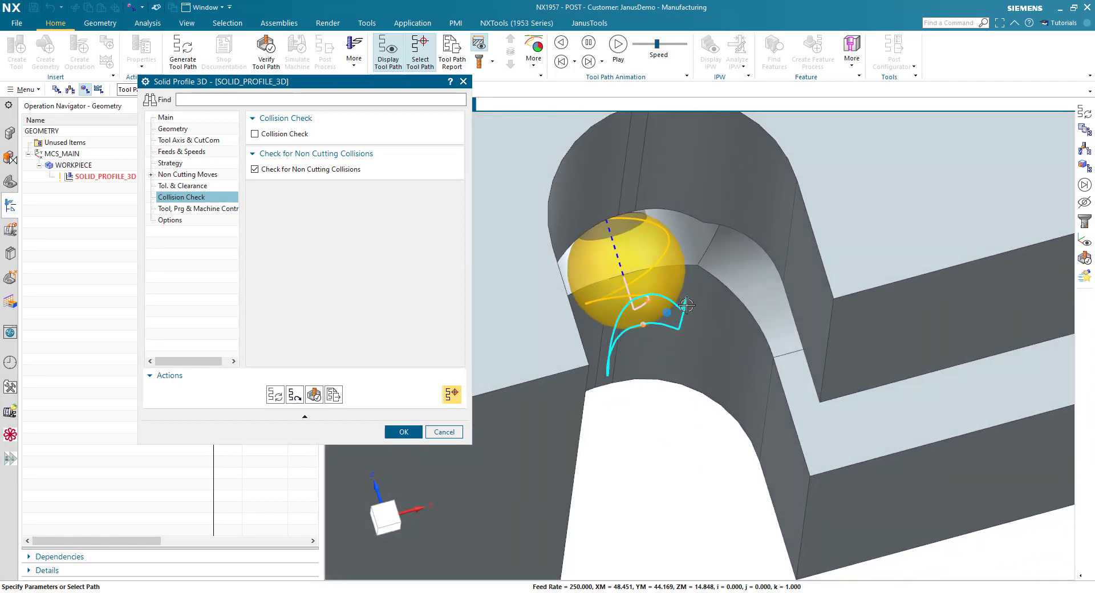
pyautogui.scroll(8, 696, 297)
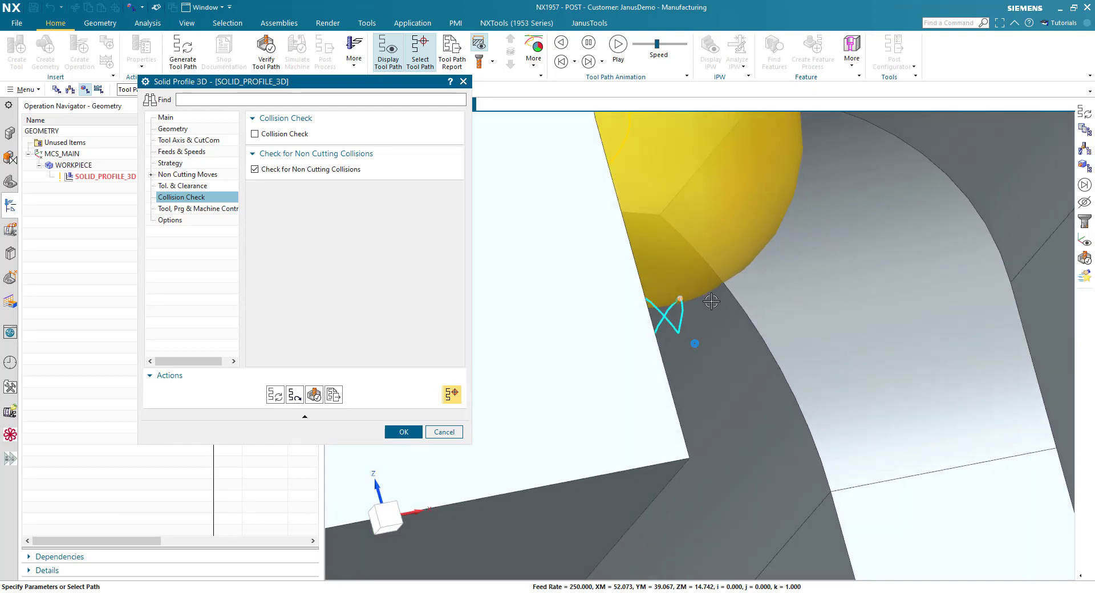
pyautogui.scroll(8, 711, 301)
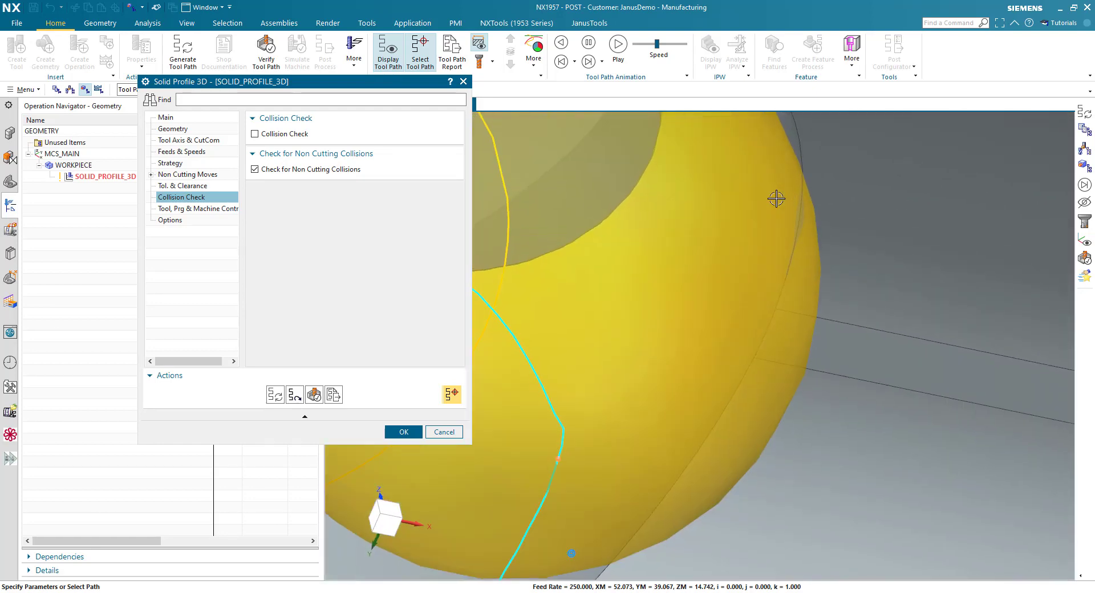
pyautogui.scroll(-12, 799, 258)
pyautogui.moveTo(794, 256); pyautogui.dragTo(672, 353, button='middle')
pyautogui.scroll(5, 649, 354)
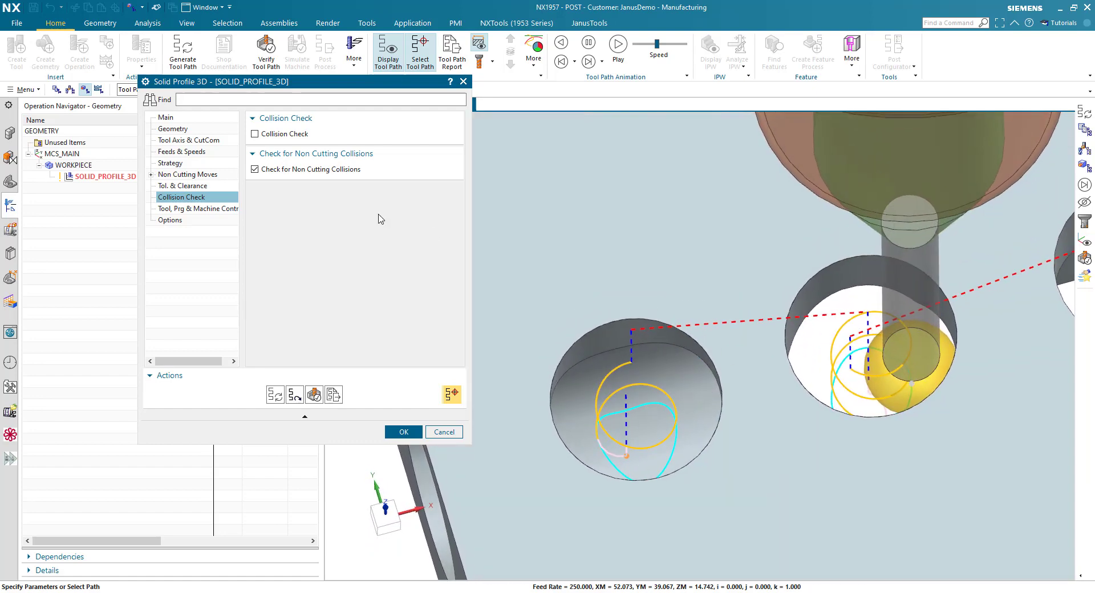
# Set the closed-area engage type to Same as Open Area, enable Start at Arc Center, and regenerate the tool path.
pyautogui.click(152, 176)
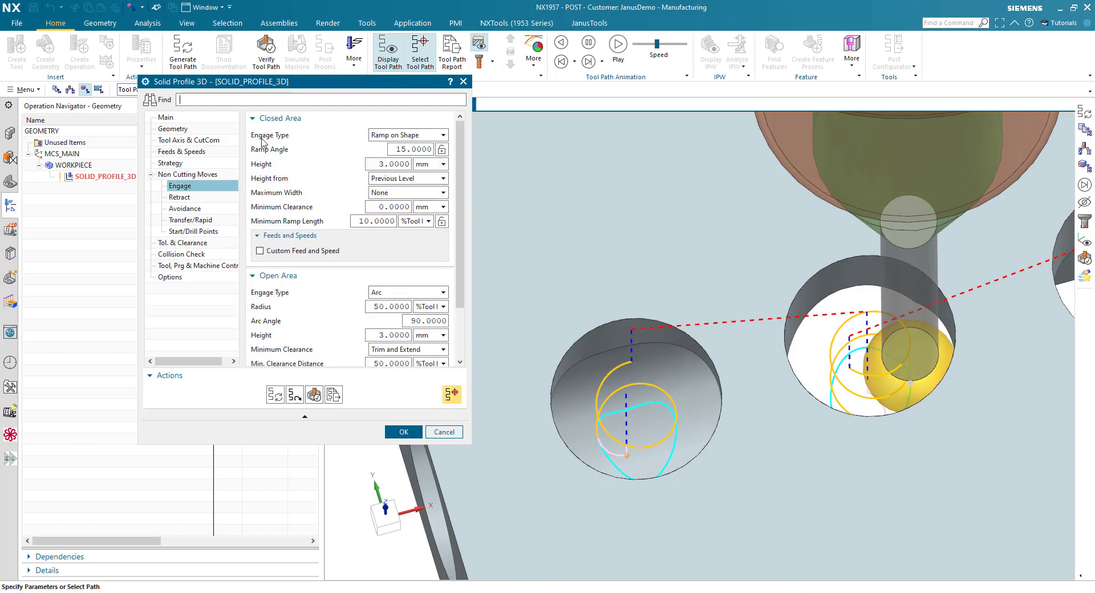
pyautogui.click(394, 137)
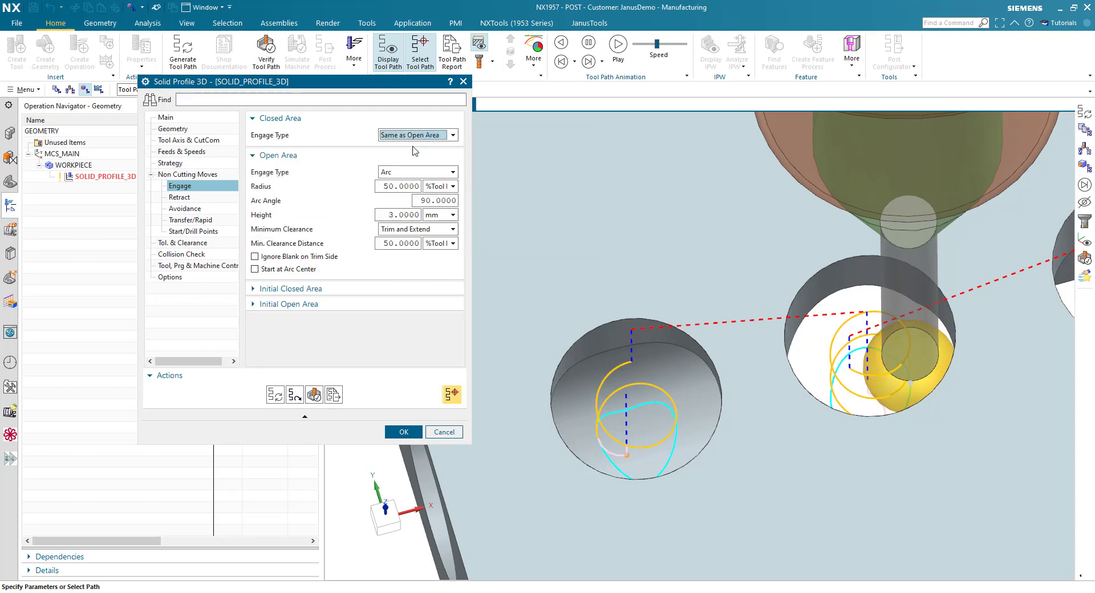
pyautogui.click(255, 269)
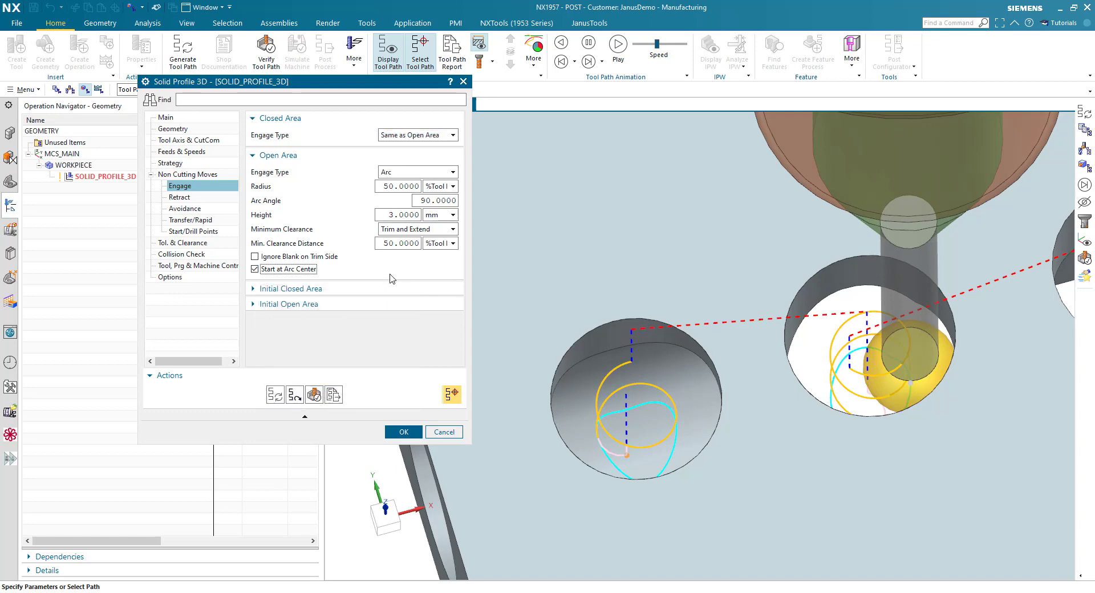
pyautogui.click(275, 395)
pyautogui.middleClick(280, 397)
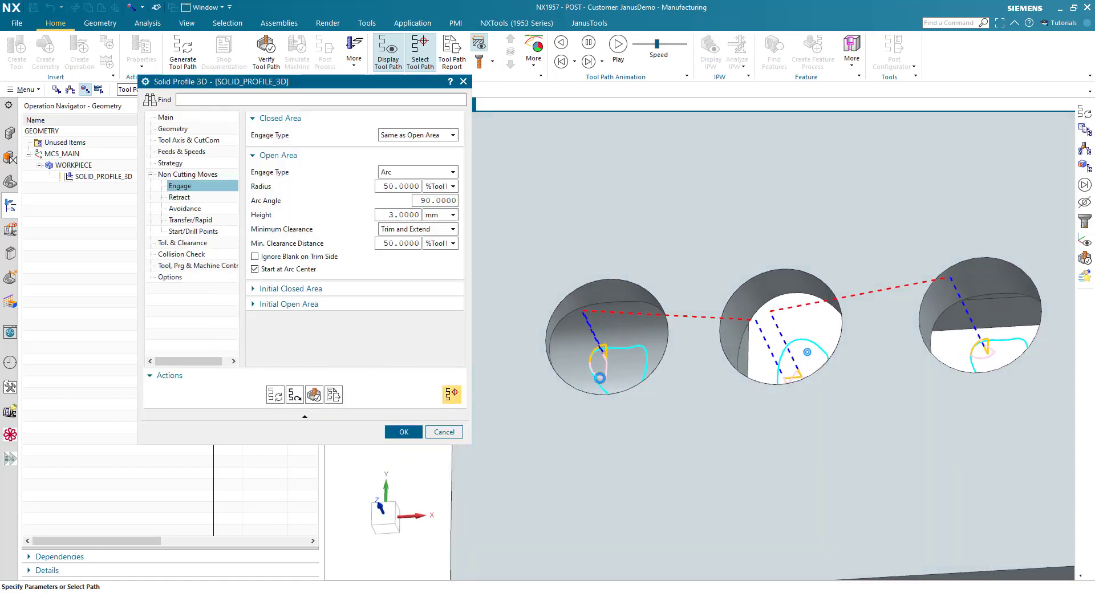
pyautogui.scroll(5, 610, 349)
pyautogui.scroll(-5, 598, 325)
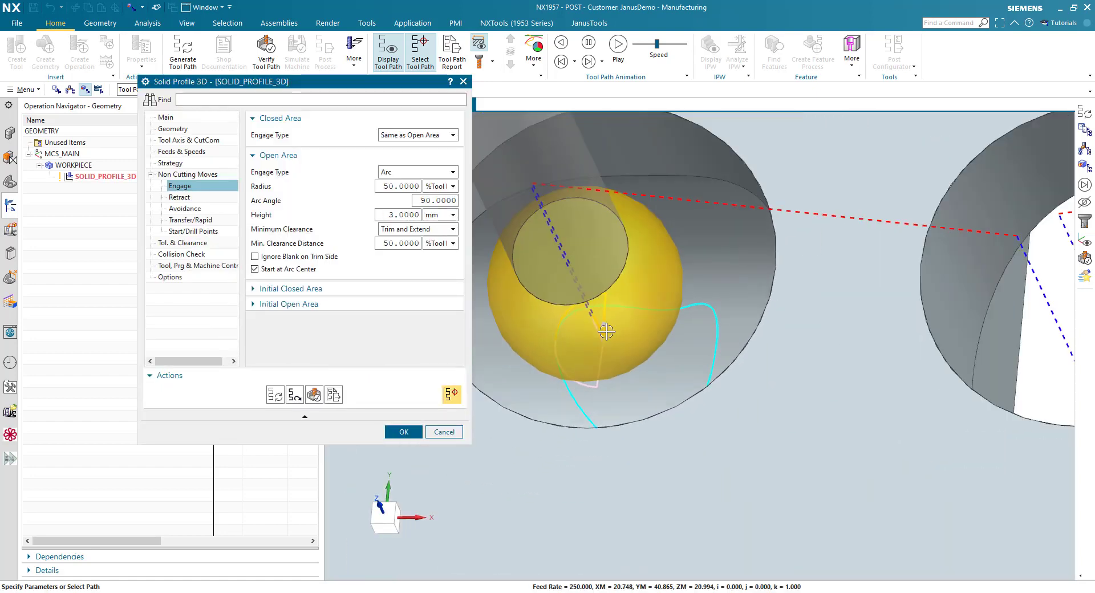
# Open tool path verification in 3D Dynamic mode and hide the block's solid body.
pyautogui.click(316, 403)
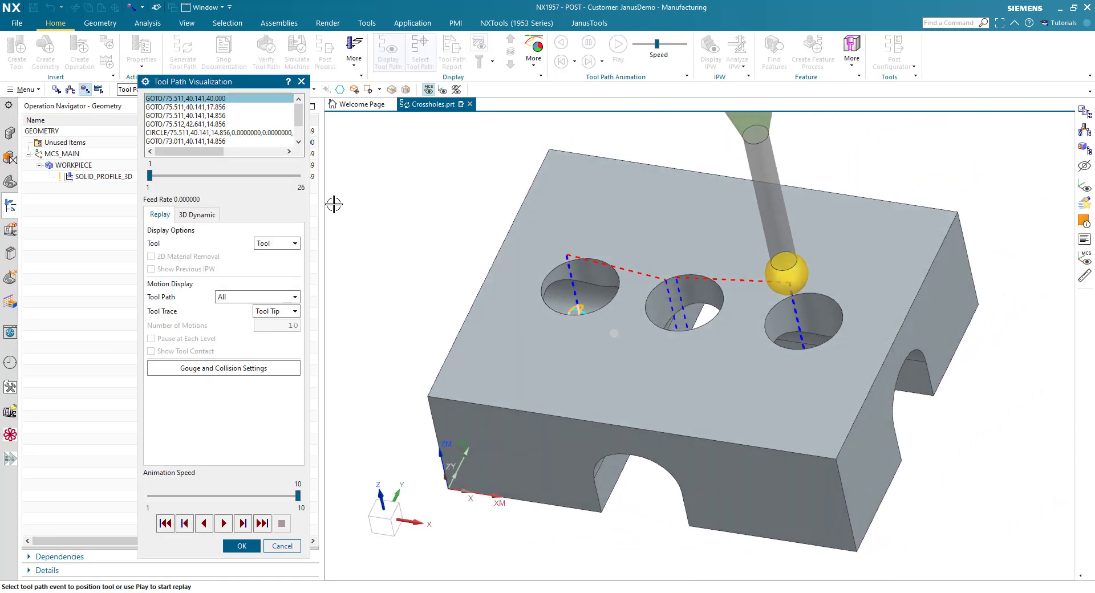
pyautogui.click(197, 215)
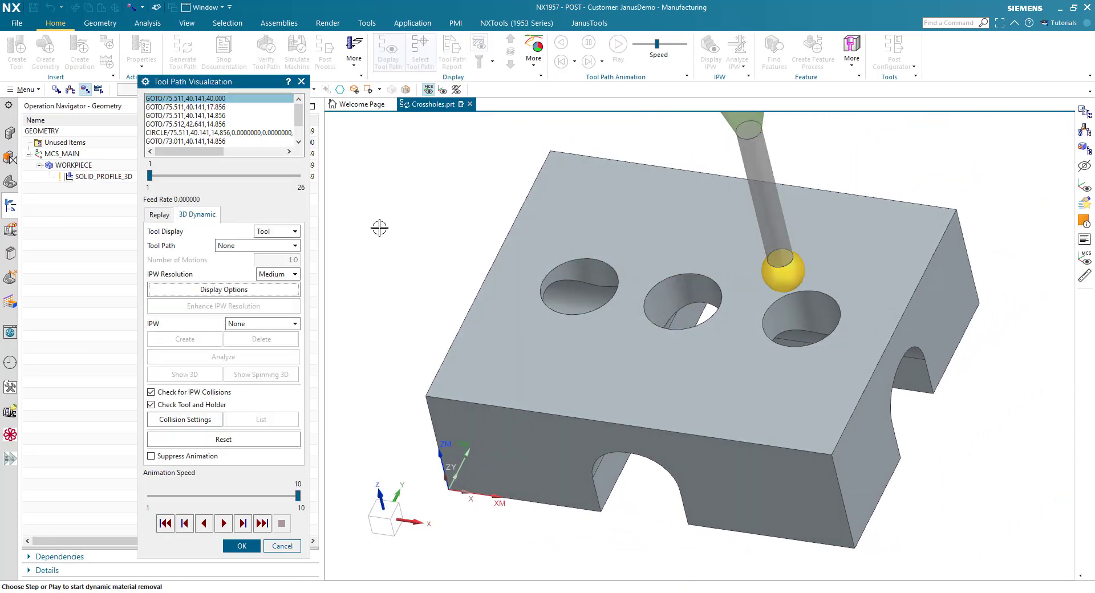
pyautogui.press('Escape')
pyautogui.hotkey('ctrl', 'l')
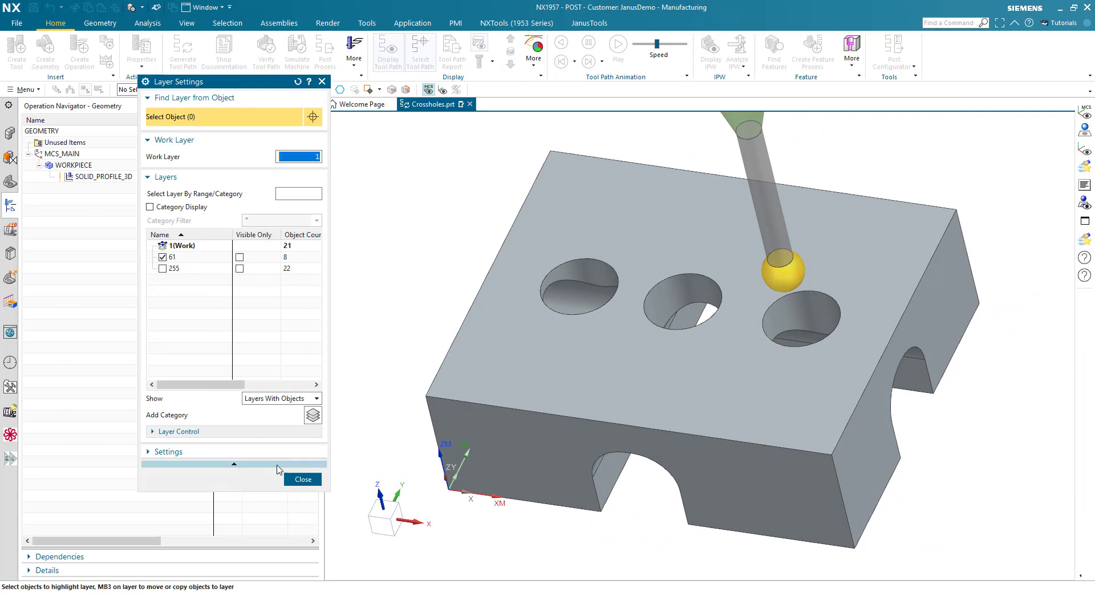
pyautogui.click(291, 479)
pyautogui.click(10, 182)
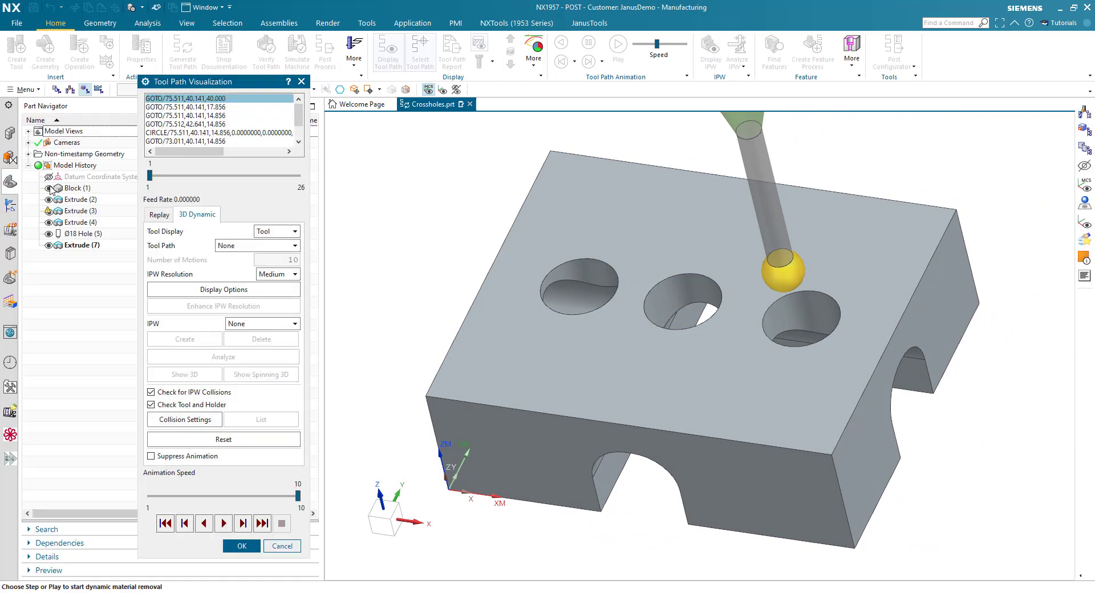
pyautogui.click(50, 188)
# Run the 3D material removal simulation at animation speed 4 and inspect the machined lower edges of the crossing holes.
pyautogui.click(243, 523)
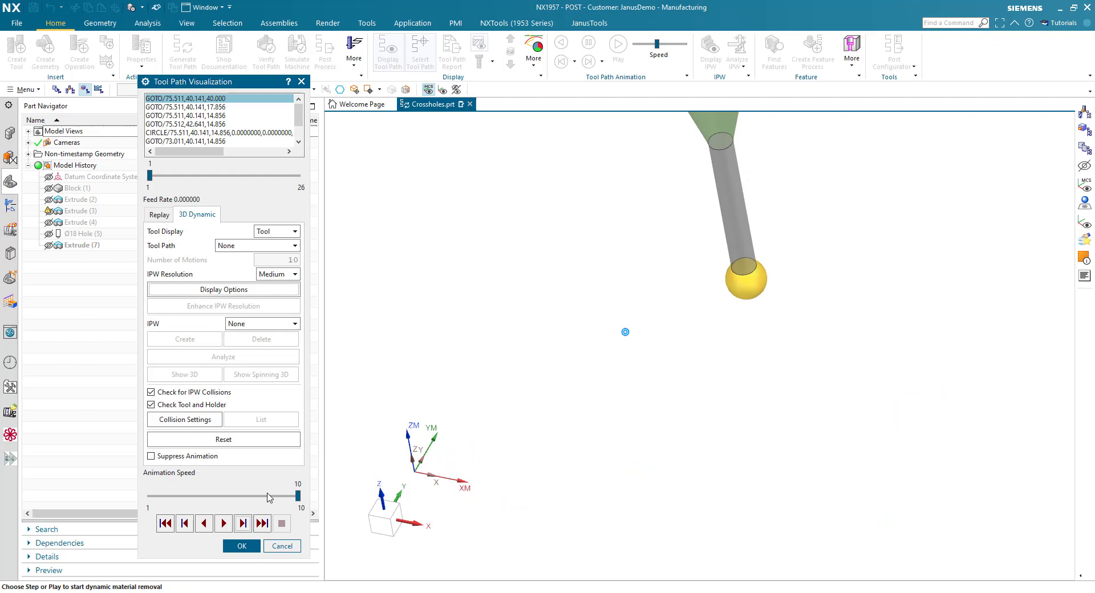
pyautogui.moveTo(577, 413); pyautogui.dragTo(638, 247, button='middle')
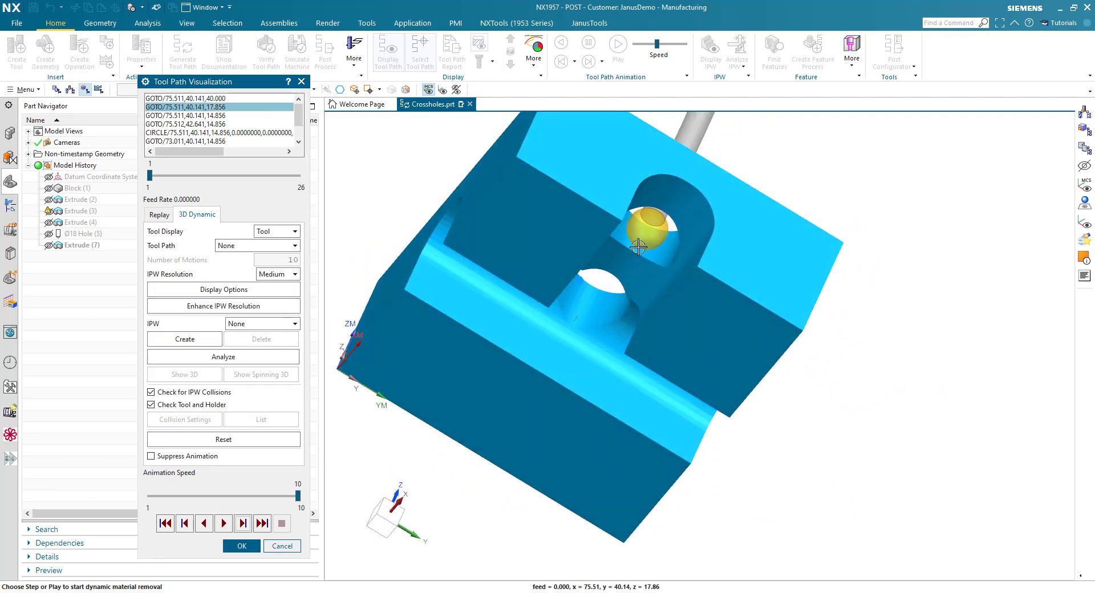
pyautogui.scroll(6, 638, 246)
pyautogui.click(201, 497)
pyautogui.click(201, 496)
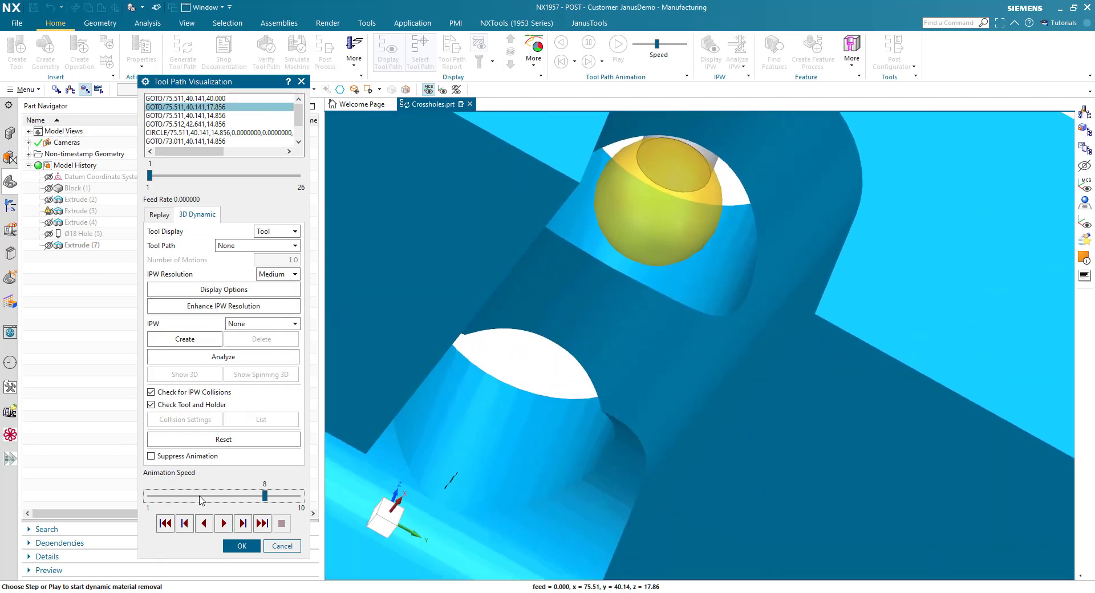
pyautogui.click(224, 524)
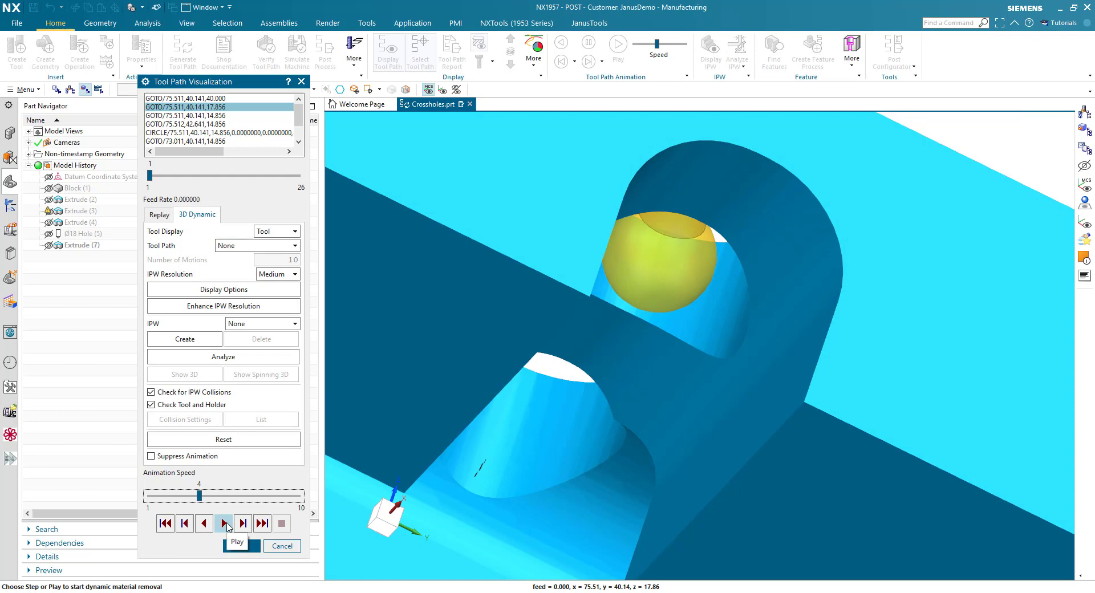
pyautogui.click(226, 523)
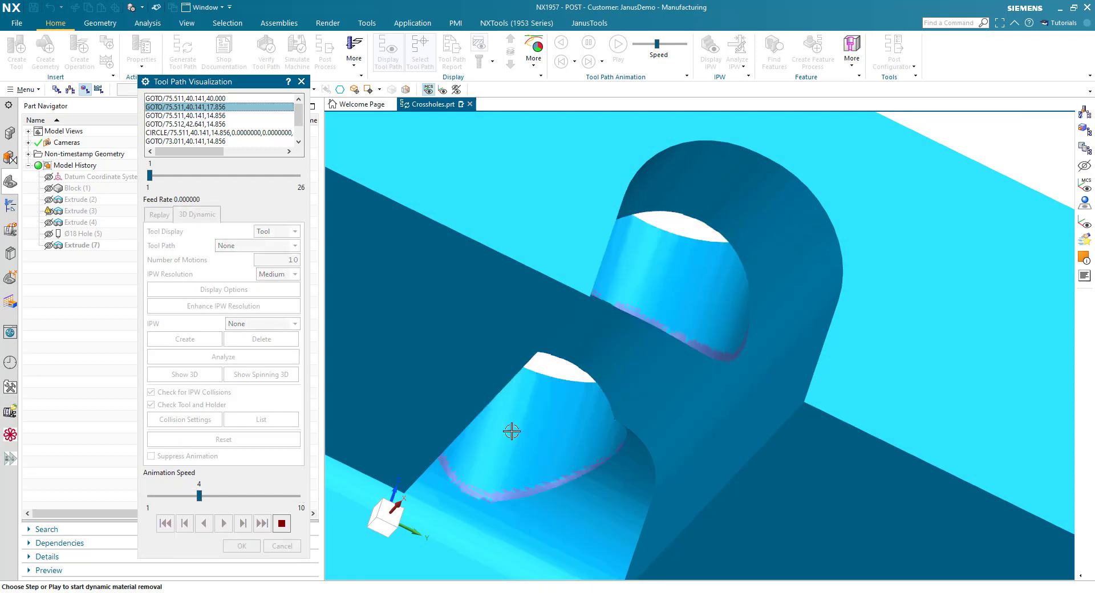
pyautogui.scroll(-6, 665, 423)
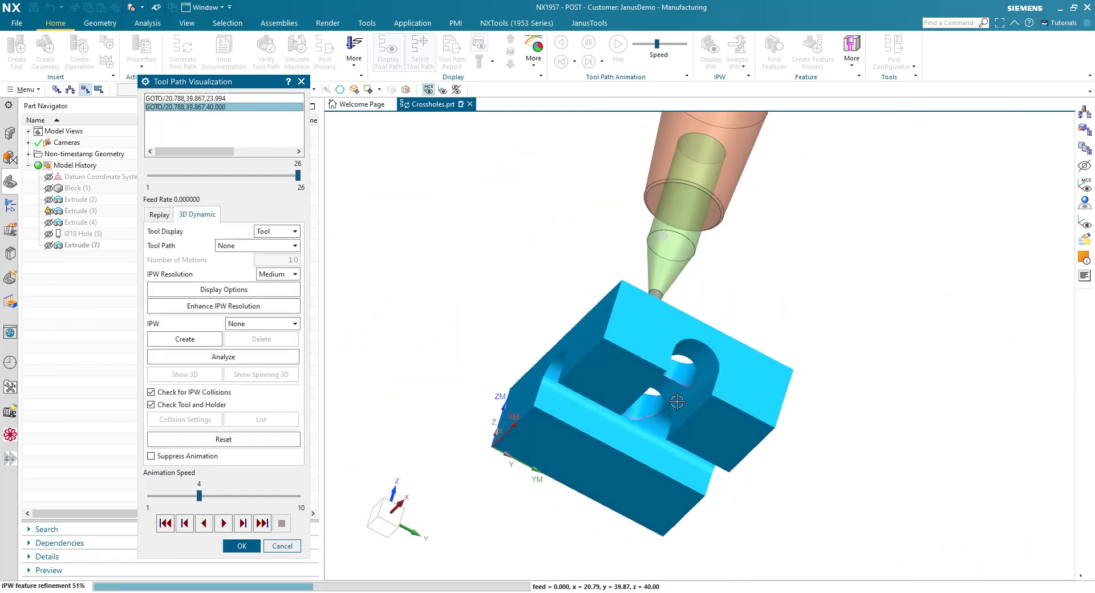
pyautogui.scroll(8, 644, 415)
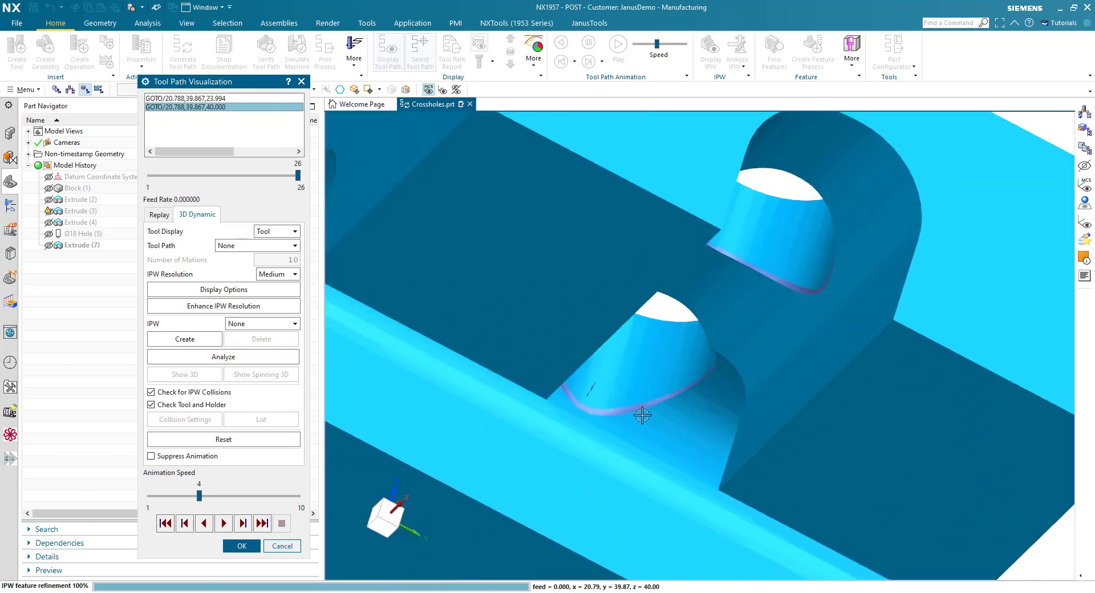
pyautogui.scroll(5, 642, 416)
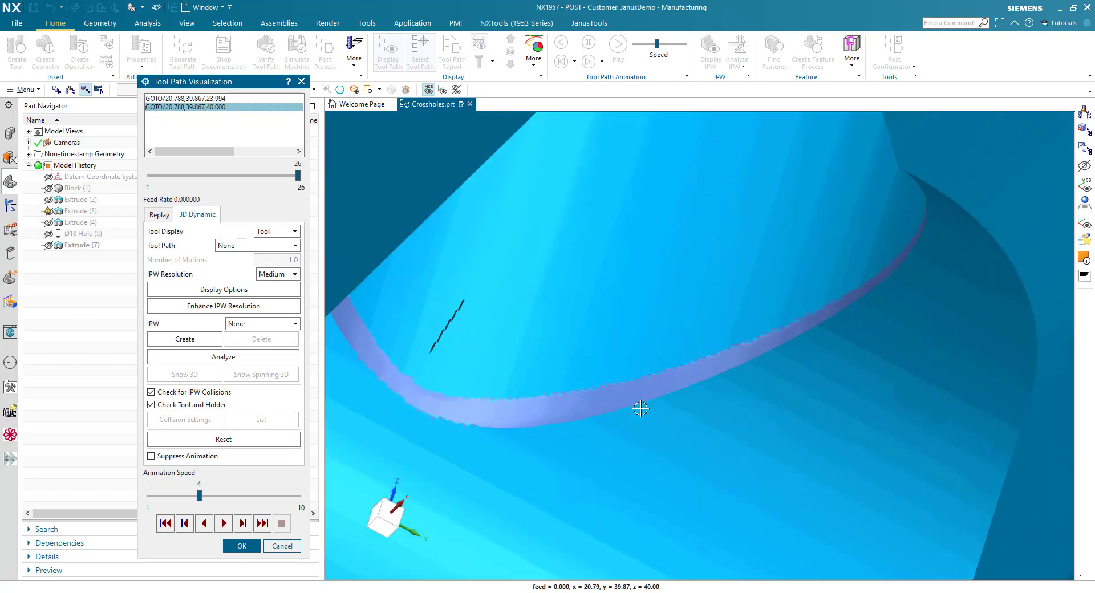
pyautogui.scroll(-10, 640, 408)
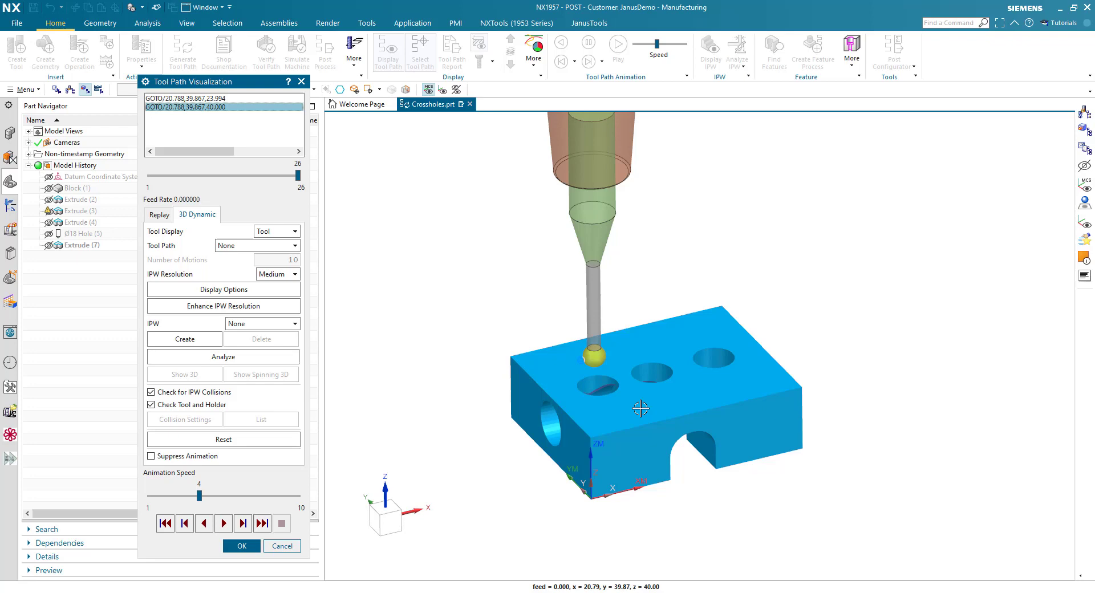
pyautogui.moveTo(640, 409); pyautogui.dragTo(433, 359, button='middle')
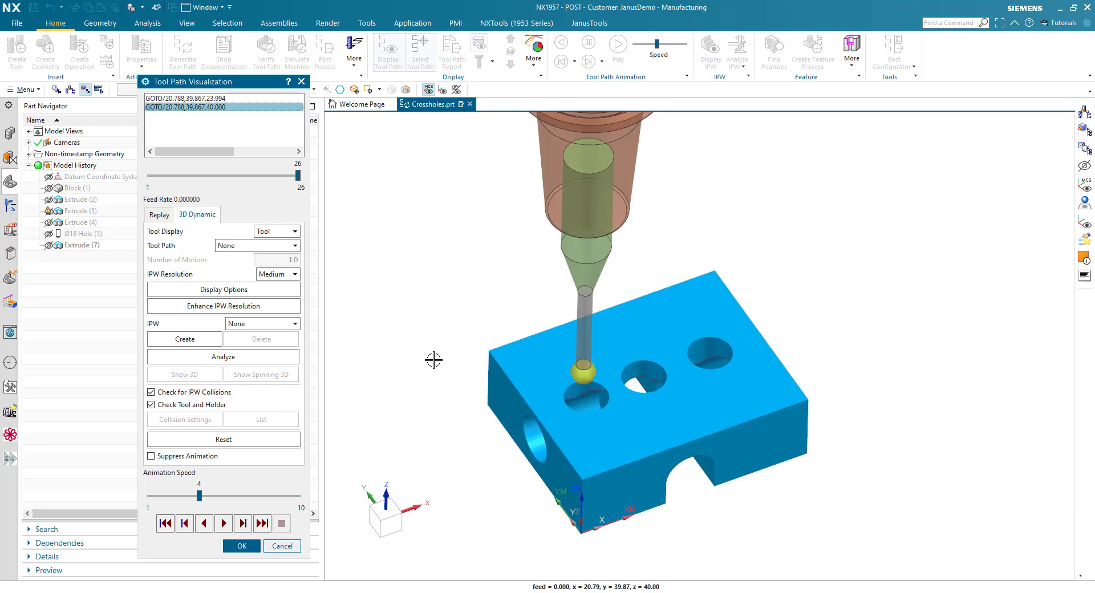